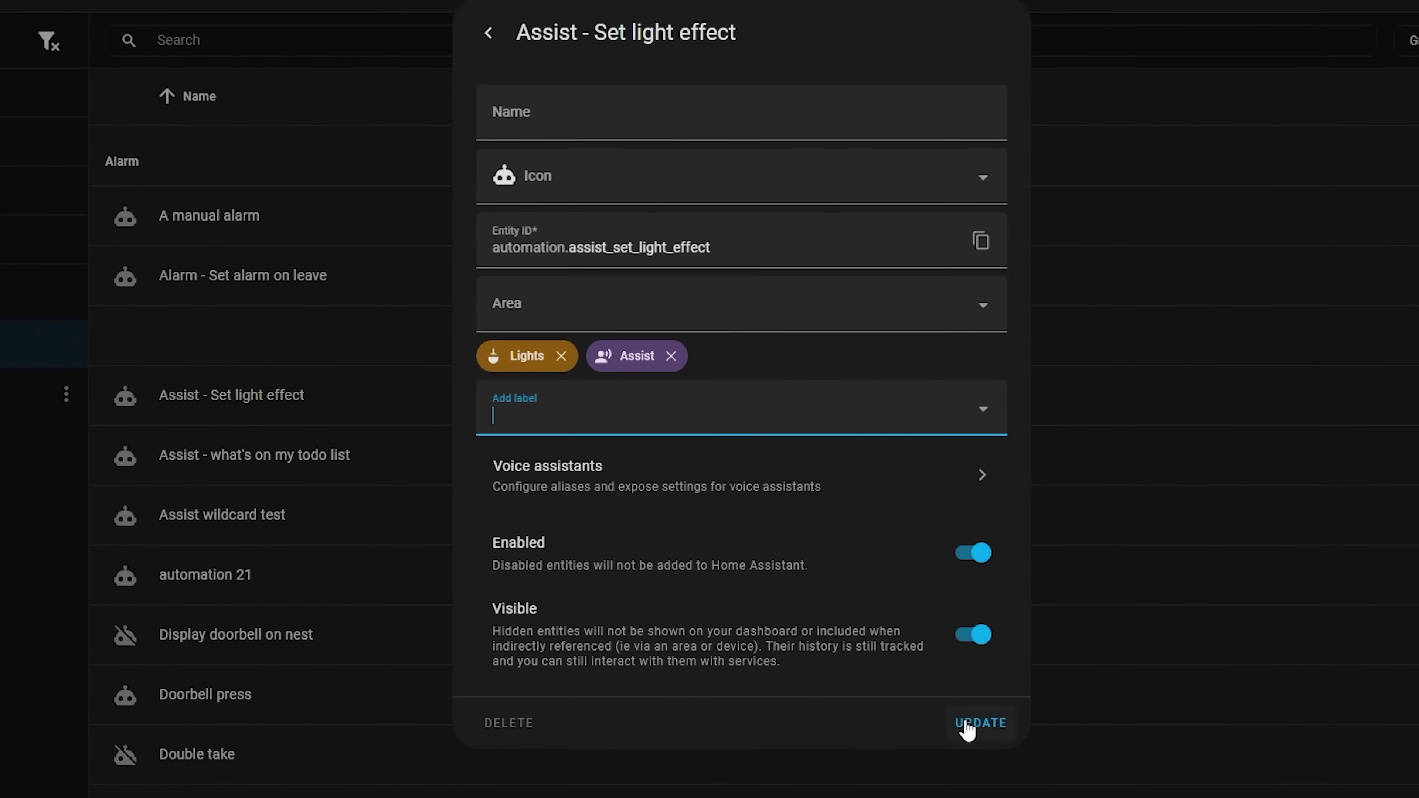
pyautogui.click(964, 727)
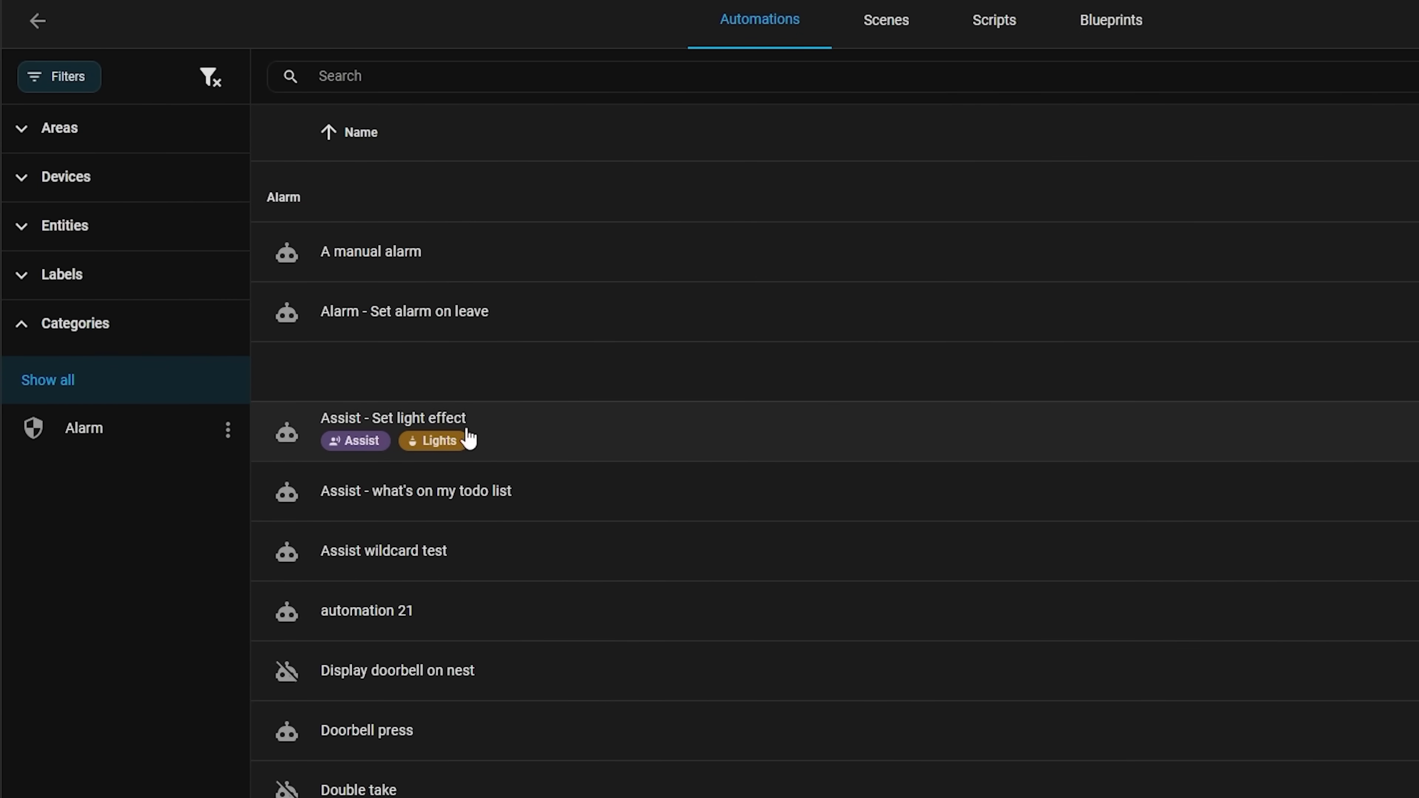
pyautogui.click(99, 284)
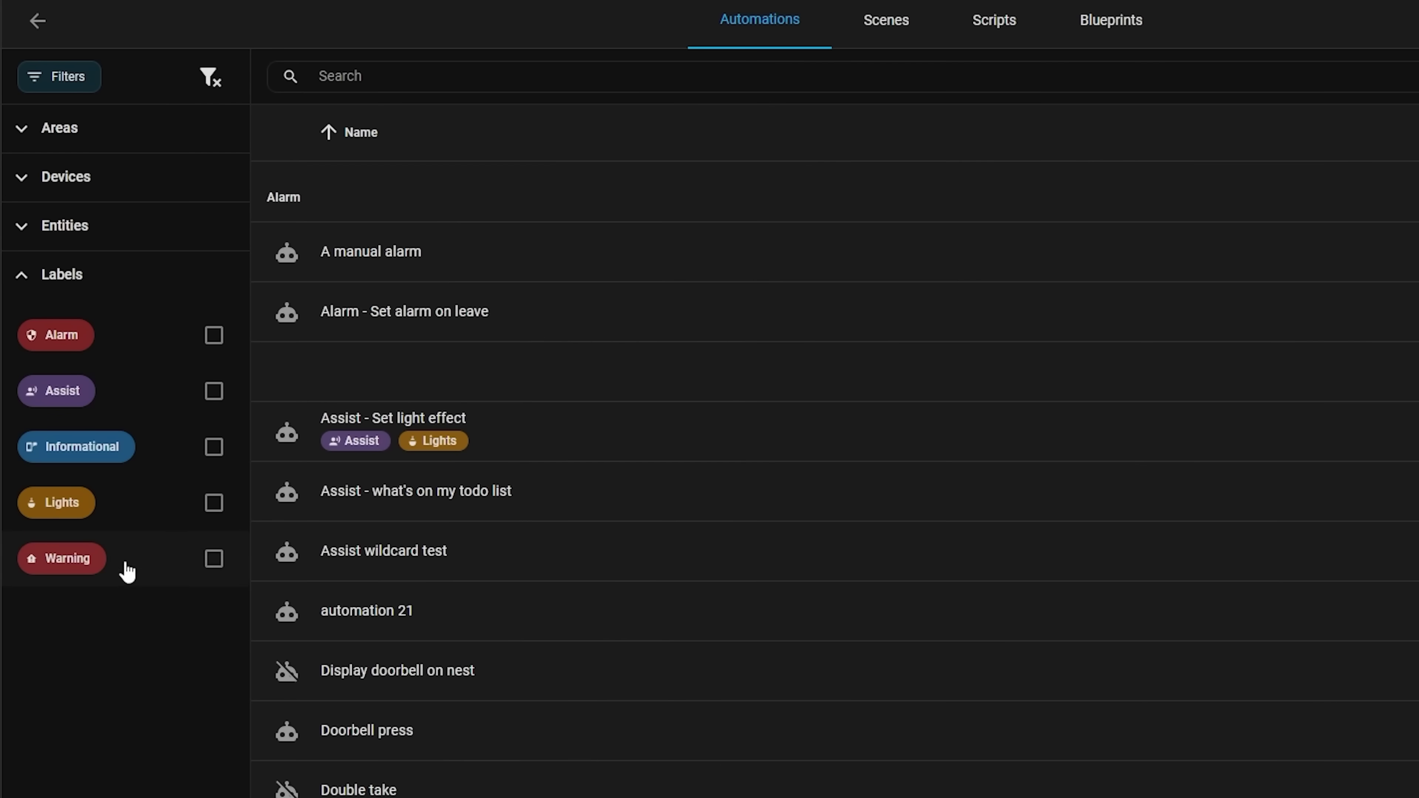
pyautogui.click(214, 392)
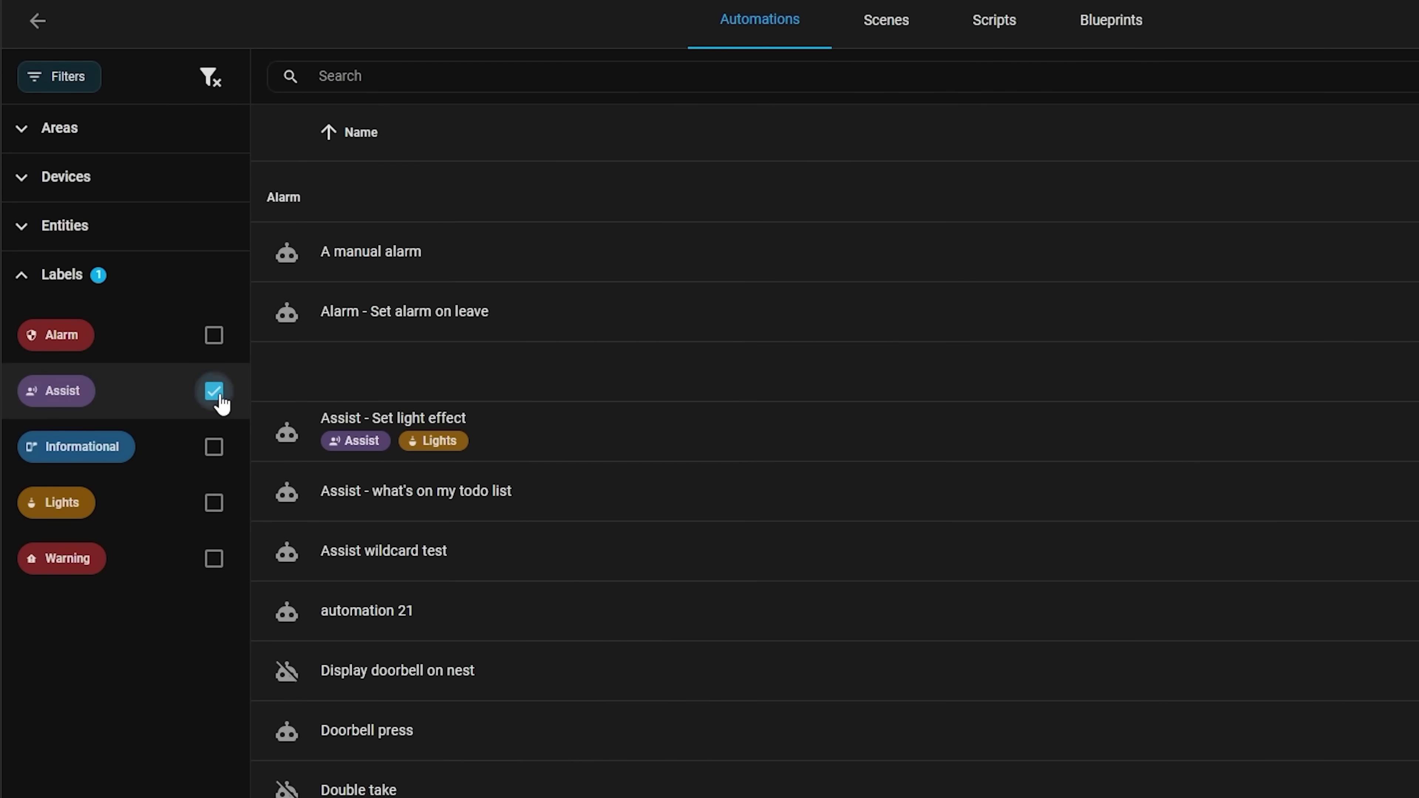
pyautogui.click(214, 506)
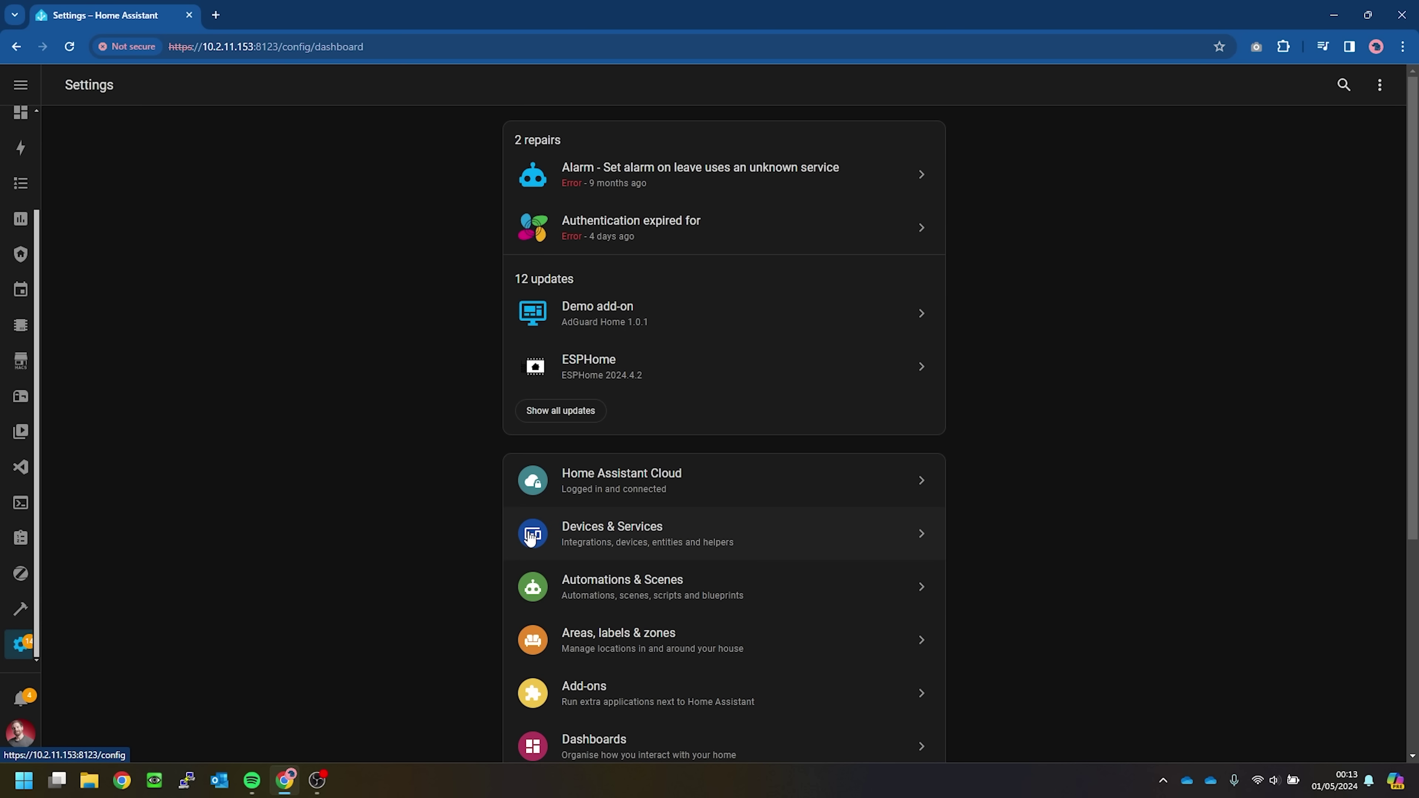
pyautogui.click(634, 597)
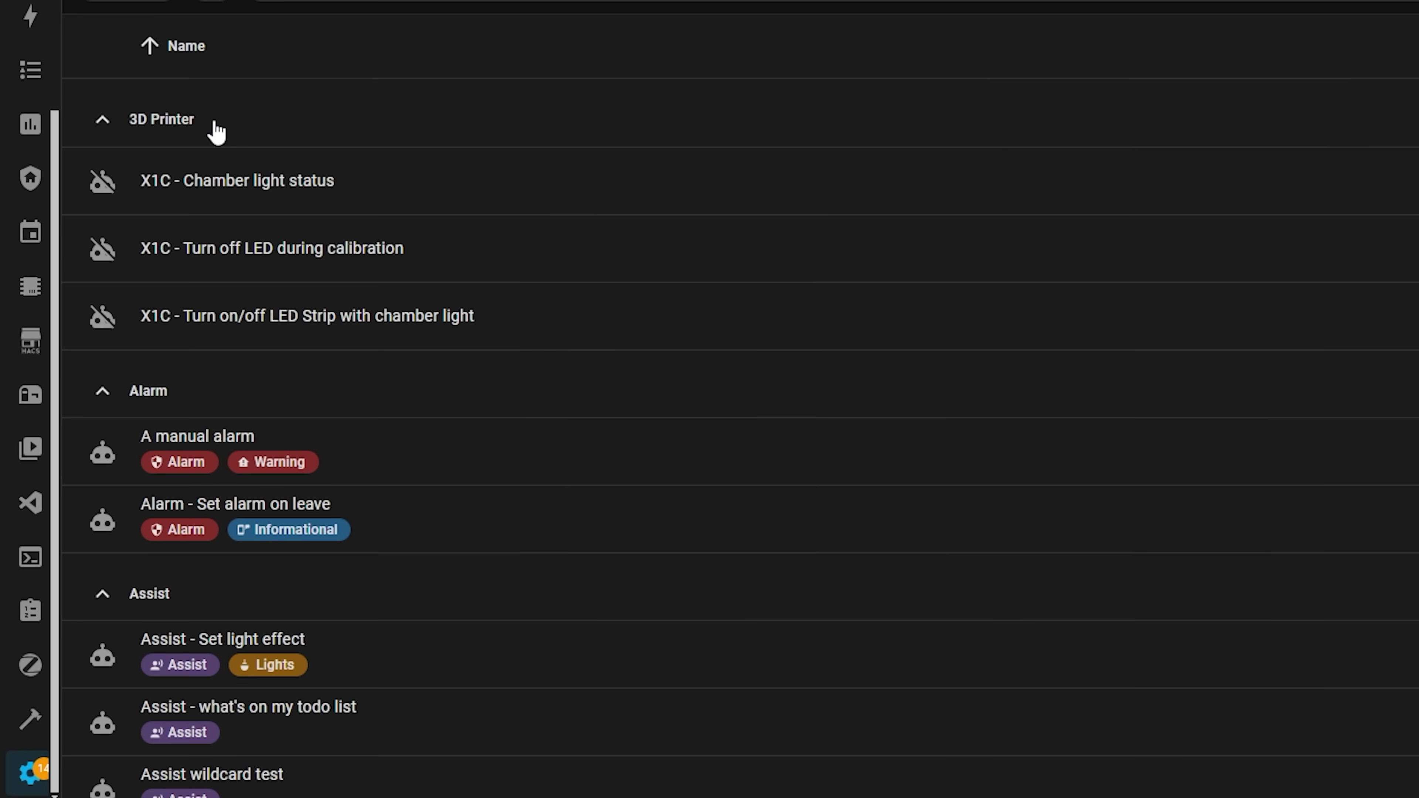
pyautogui.click(216, 131)
pyautogui.click(217, 192)
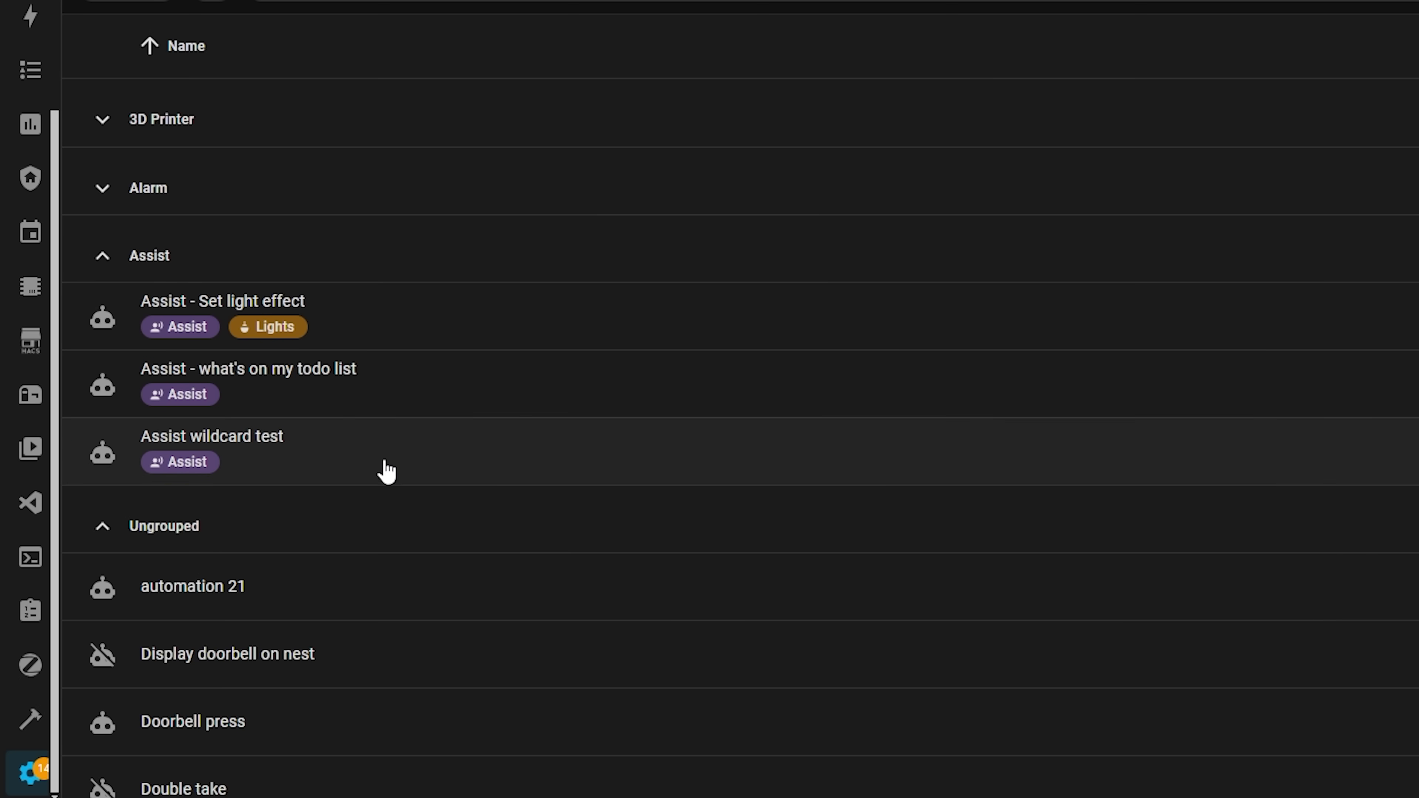
pyautogui.click(282, 199)
pyautogui.click(278, 133)
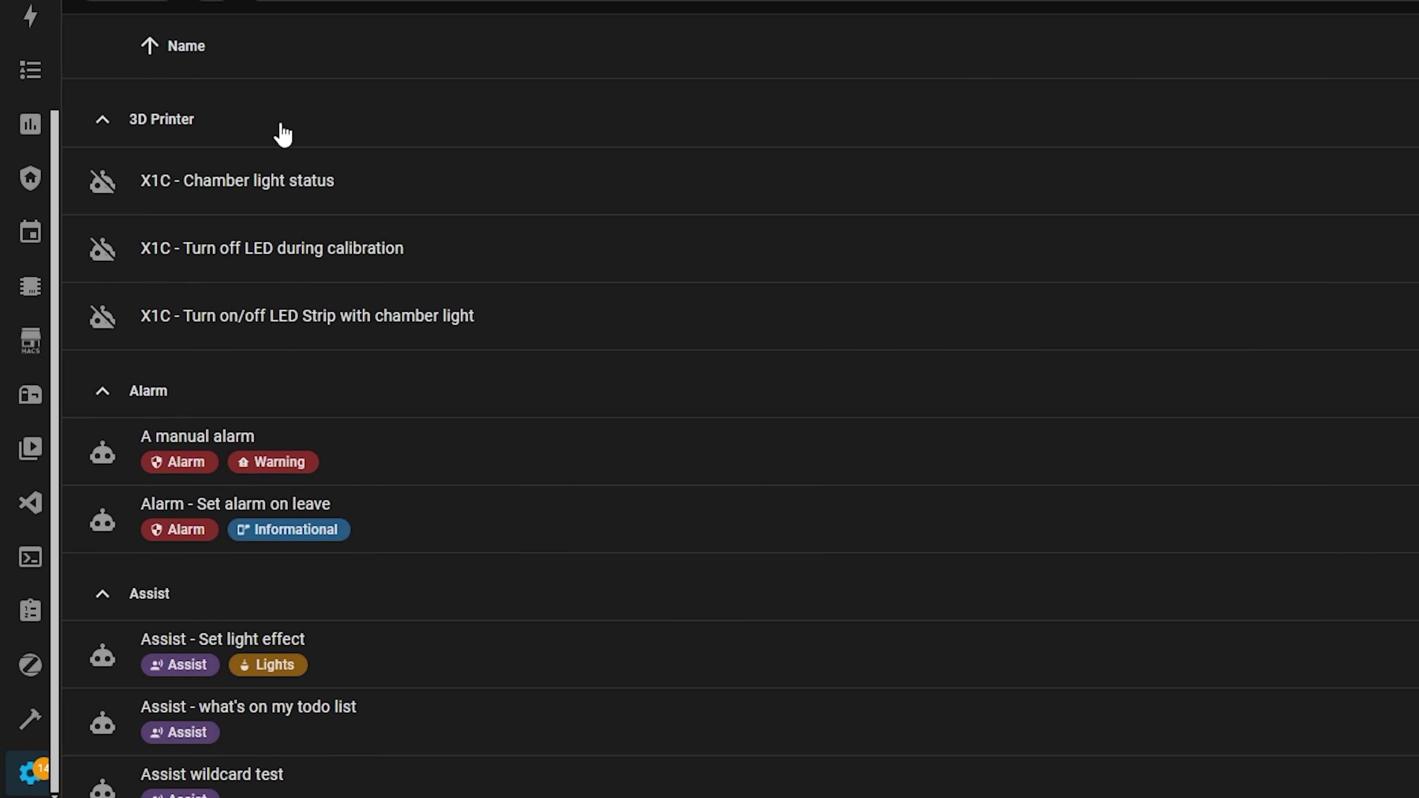
pyautogui.scroll(-3, 248, 682)
pyautogui.click(238, 701)
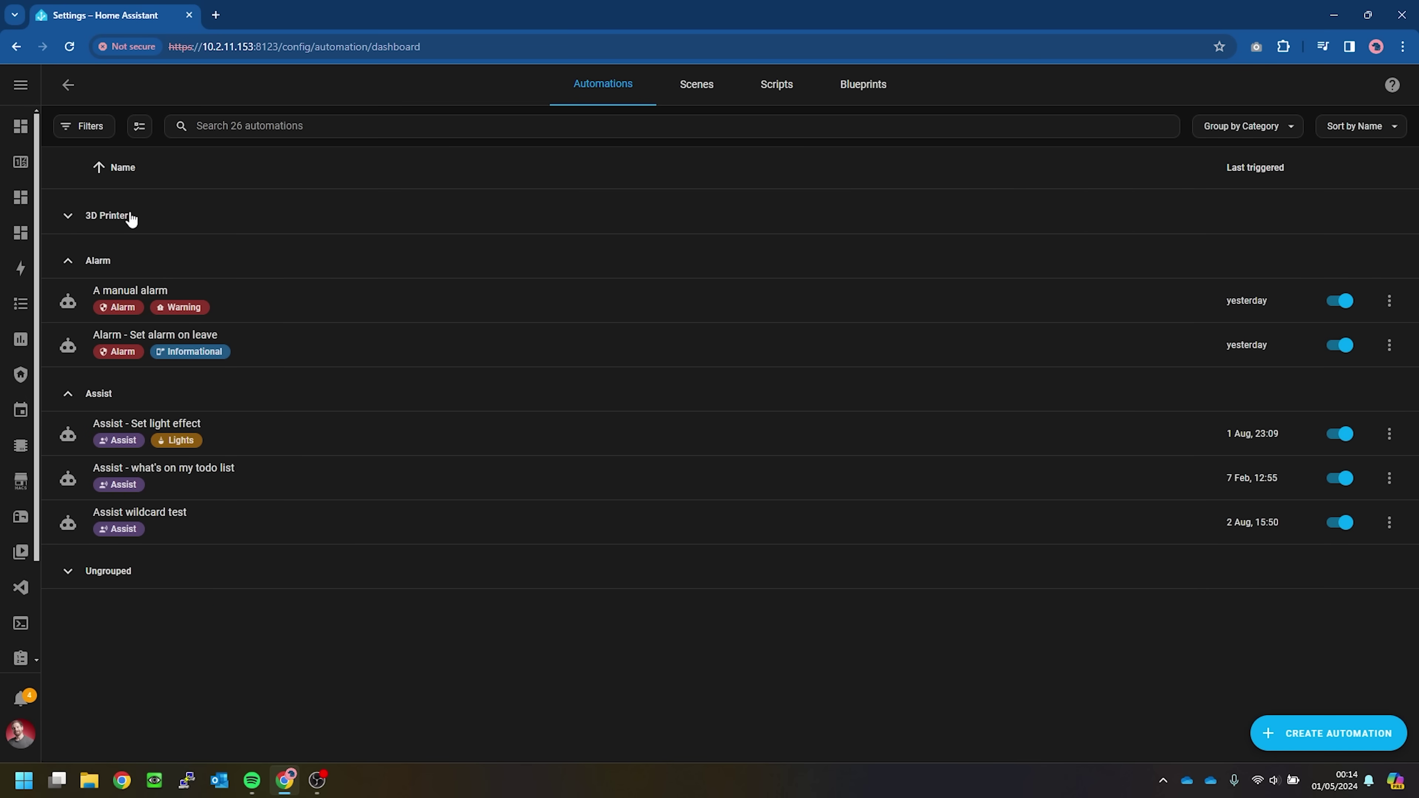
pyautogui.click(139, 270)
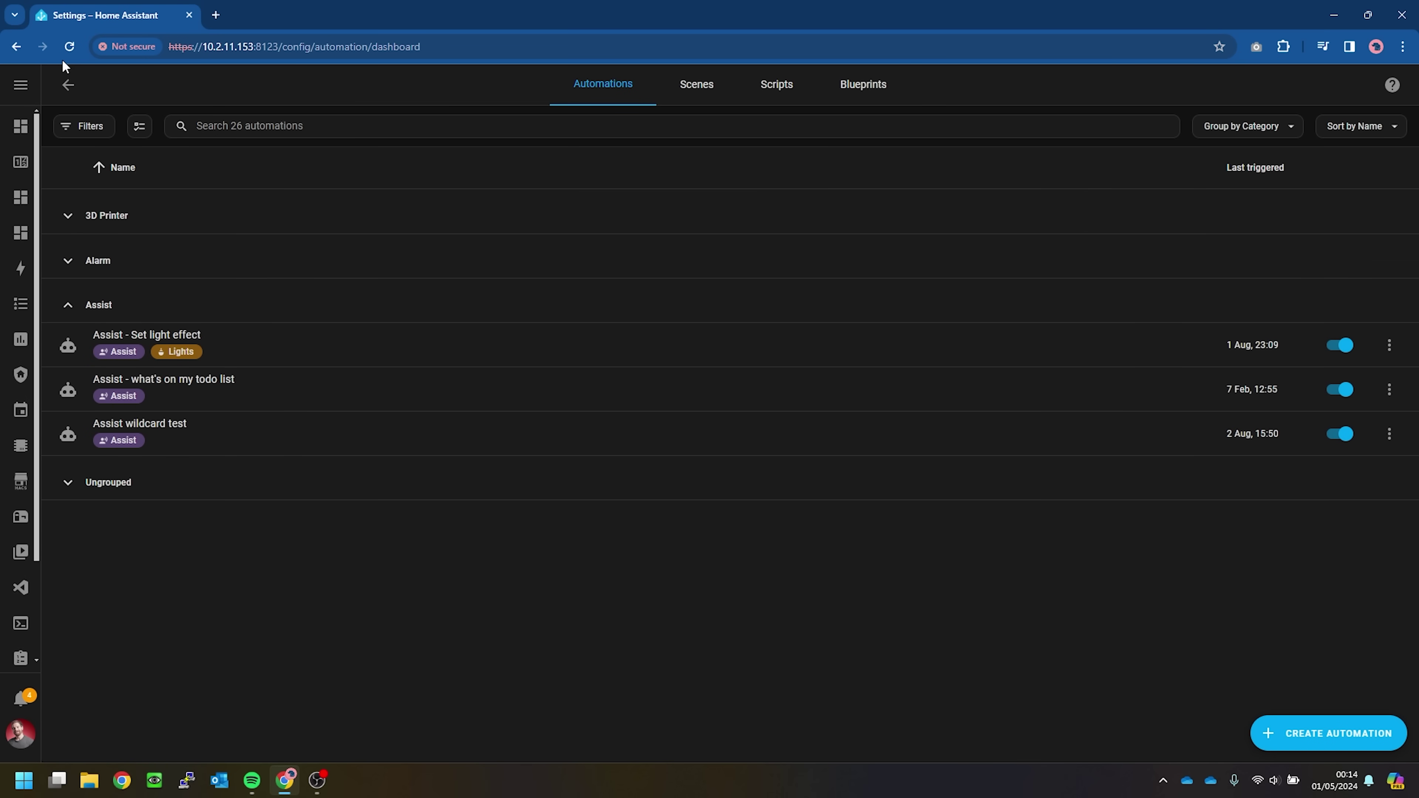
pyautogui.click(69, 50)
pyautogui.scroll(-3, 25, 642)
pyautogui.click(22, 642)
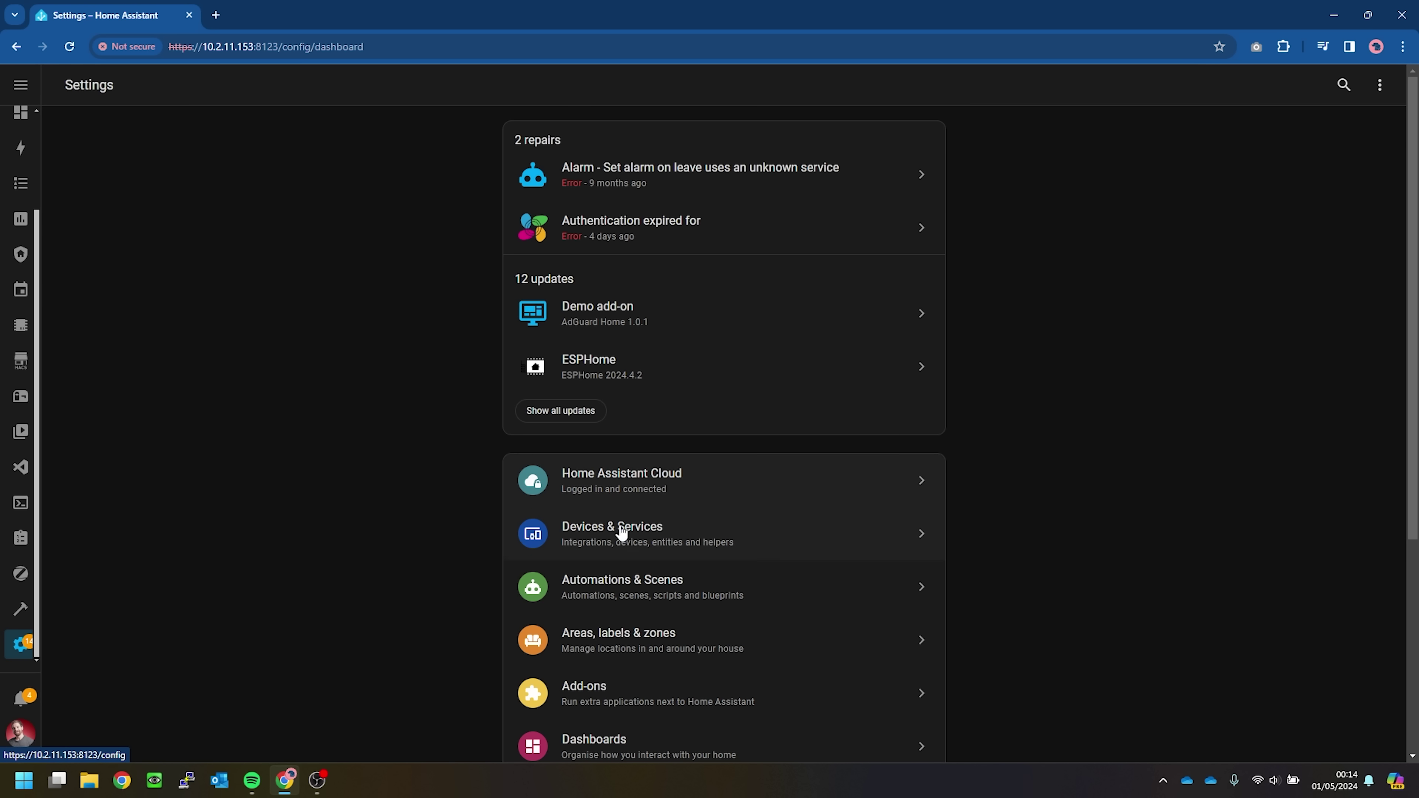
pyautogui.click(650, 586)
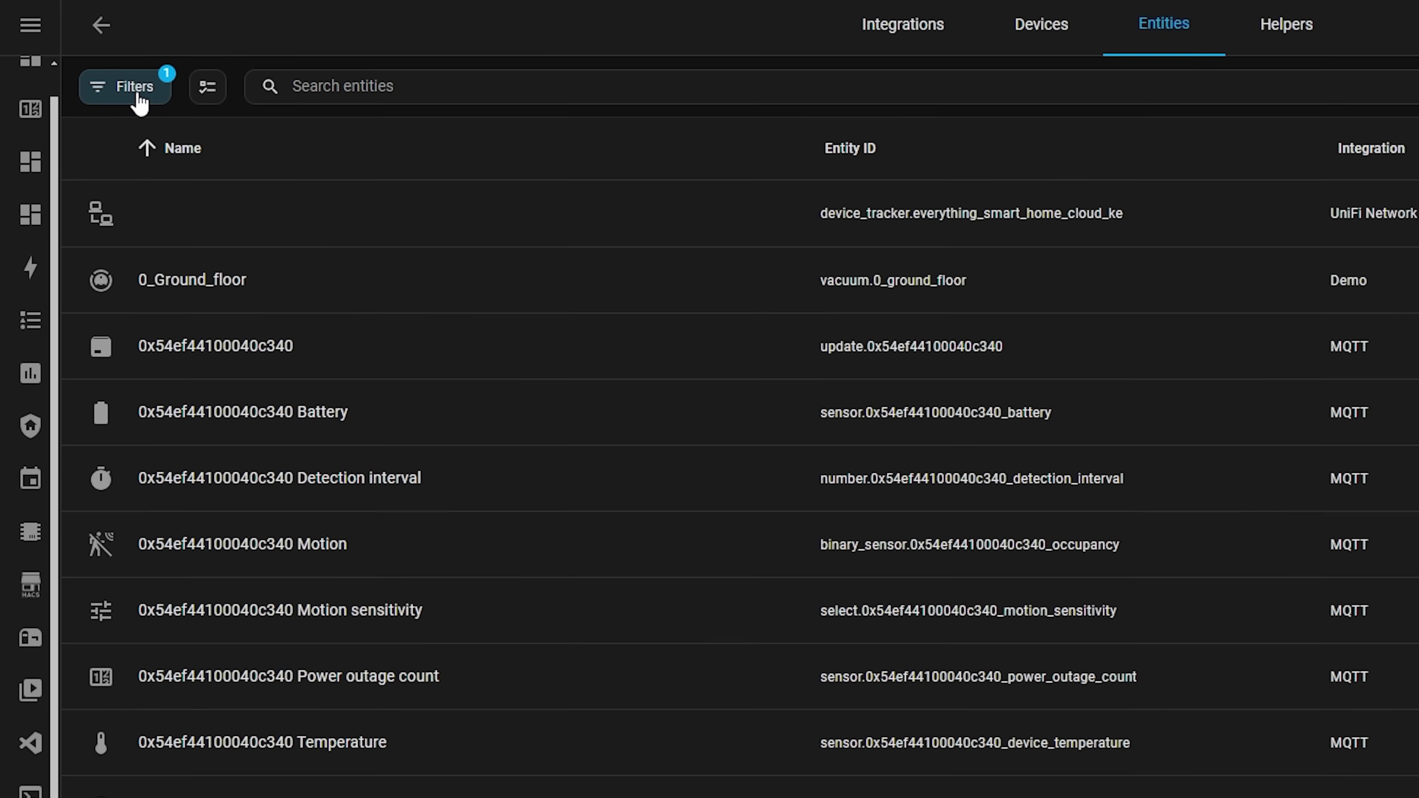
pyautogui.click(135, 87)
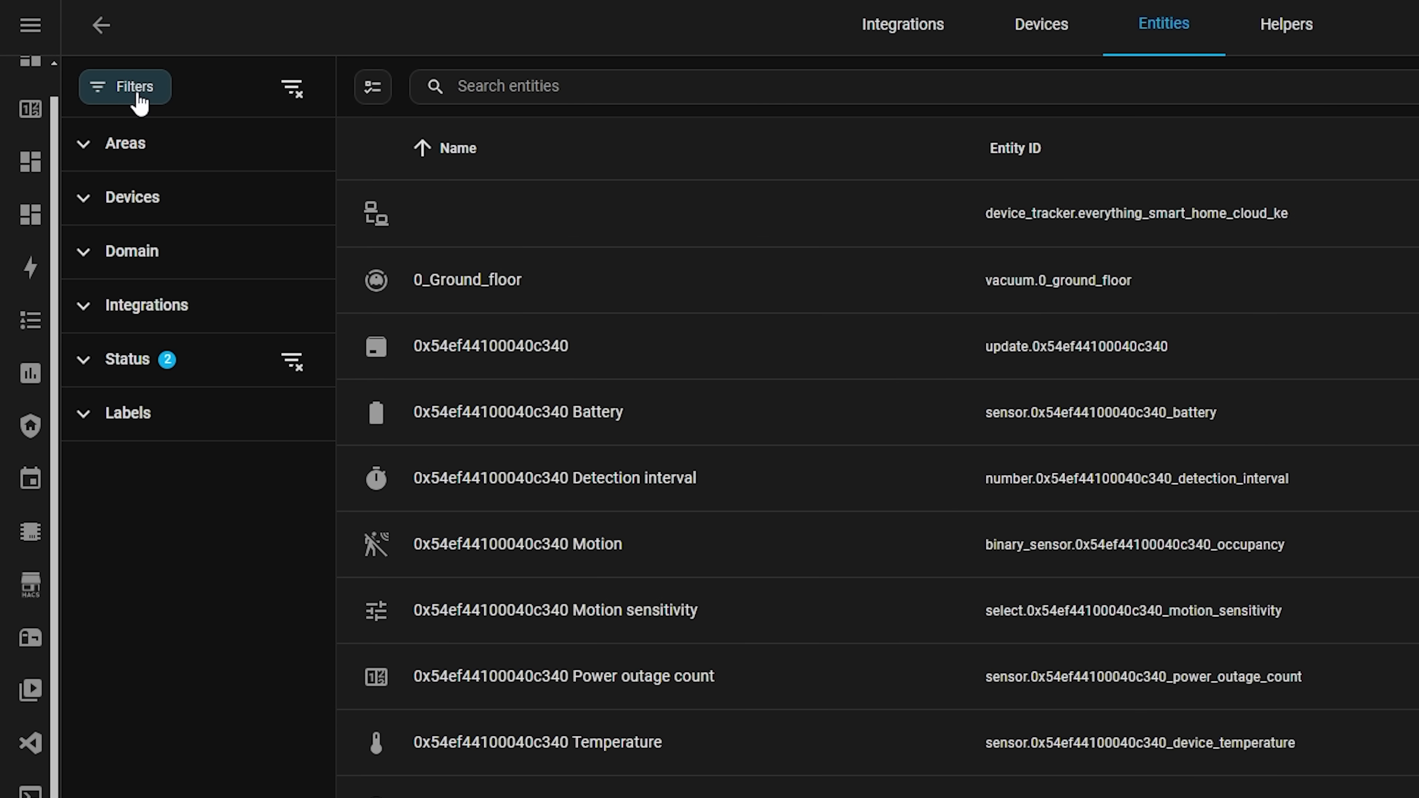
pyautogui.click(132, 252)
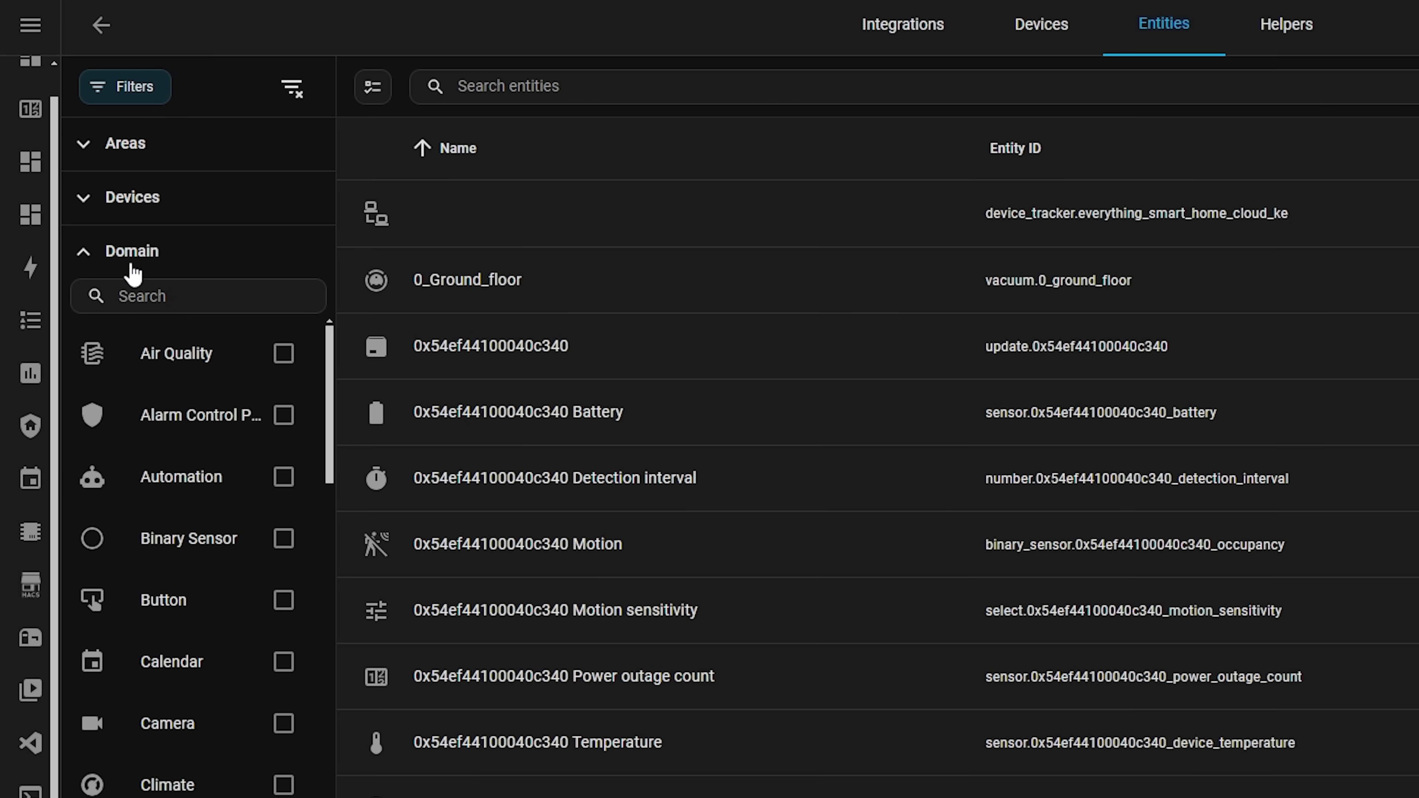
pyautogui.click(285, 785)
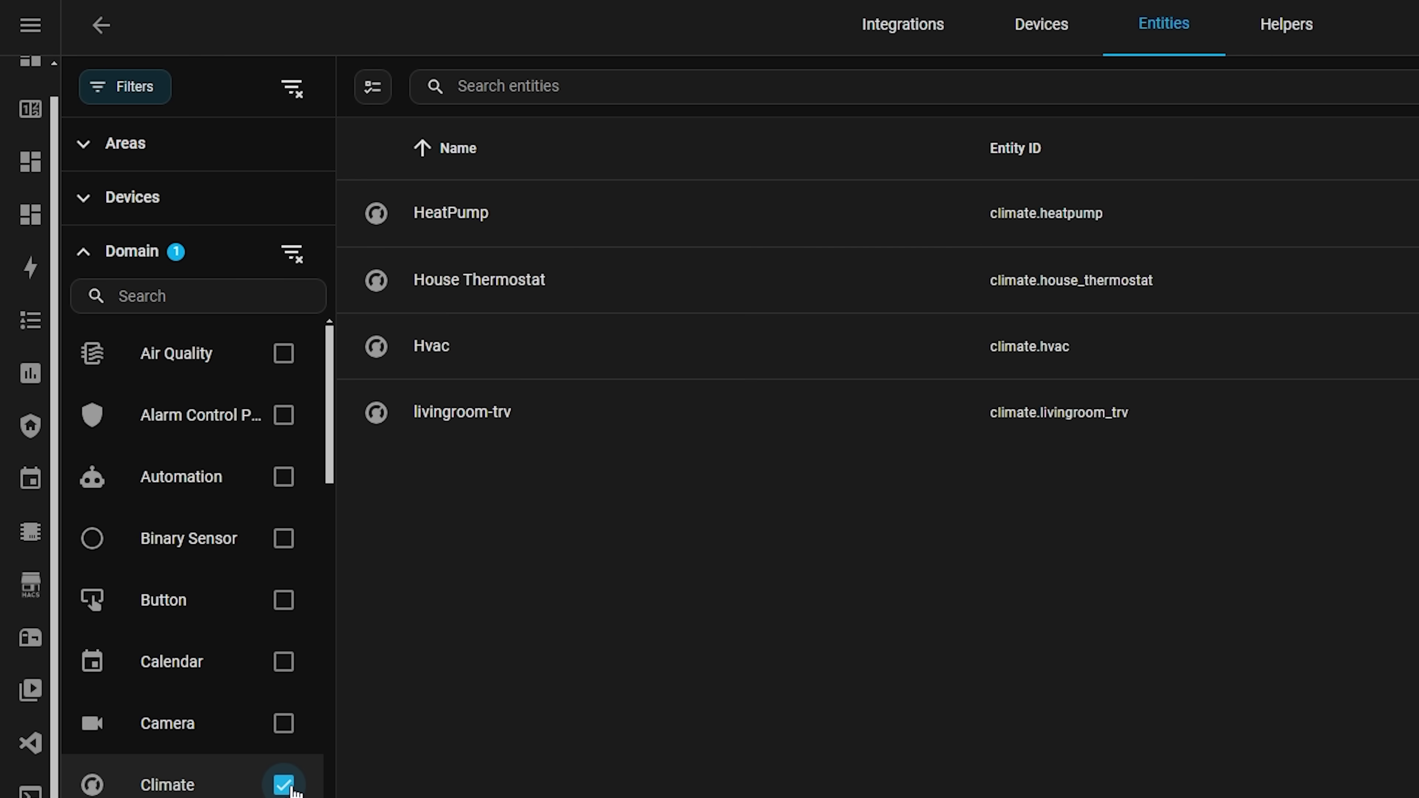
pyautogui.click(284, 785)
pyautogui.click(283, 355)
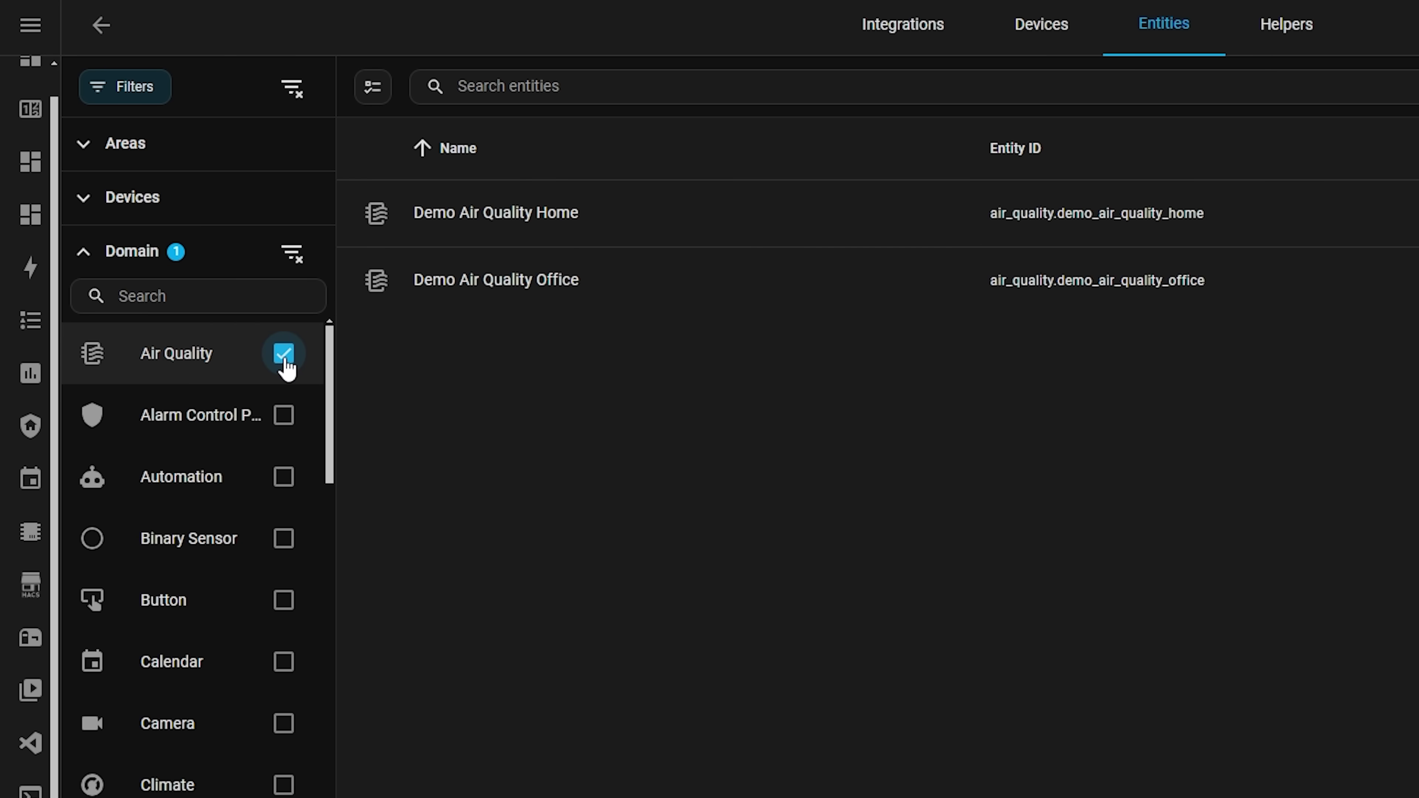
pyautogui.click(282, 369)
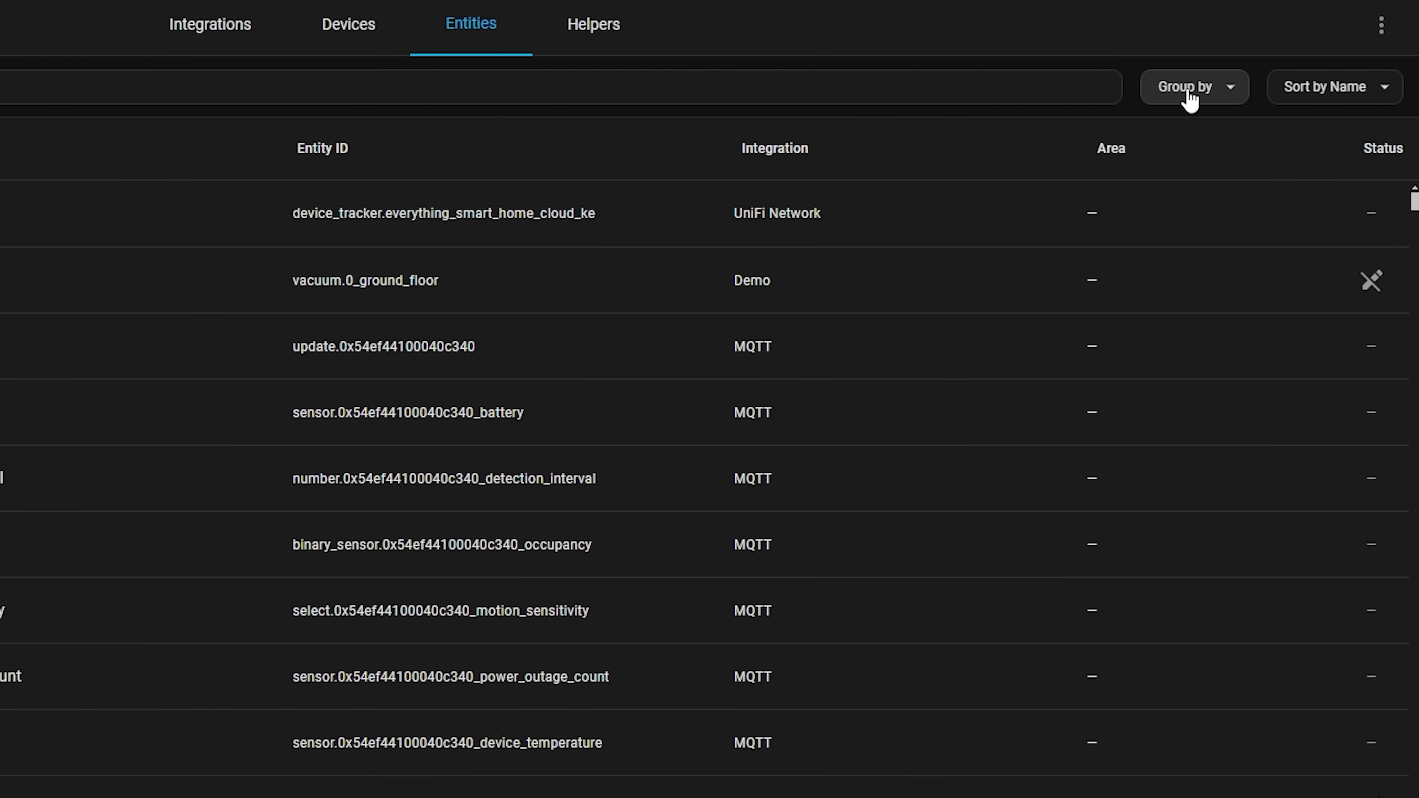
pyautogui.click(1198, 96)
pyautogui.click(1229, 224)
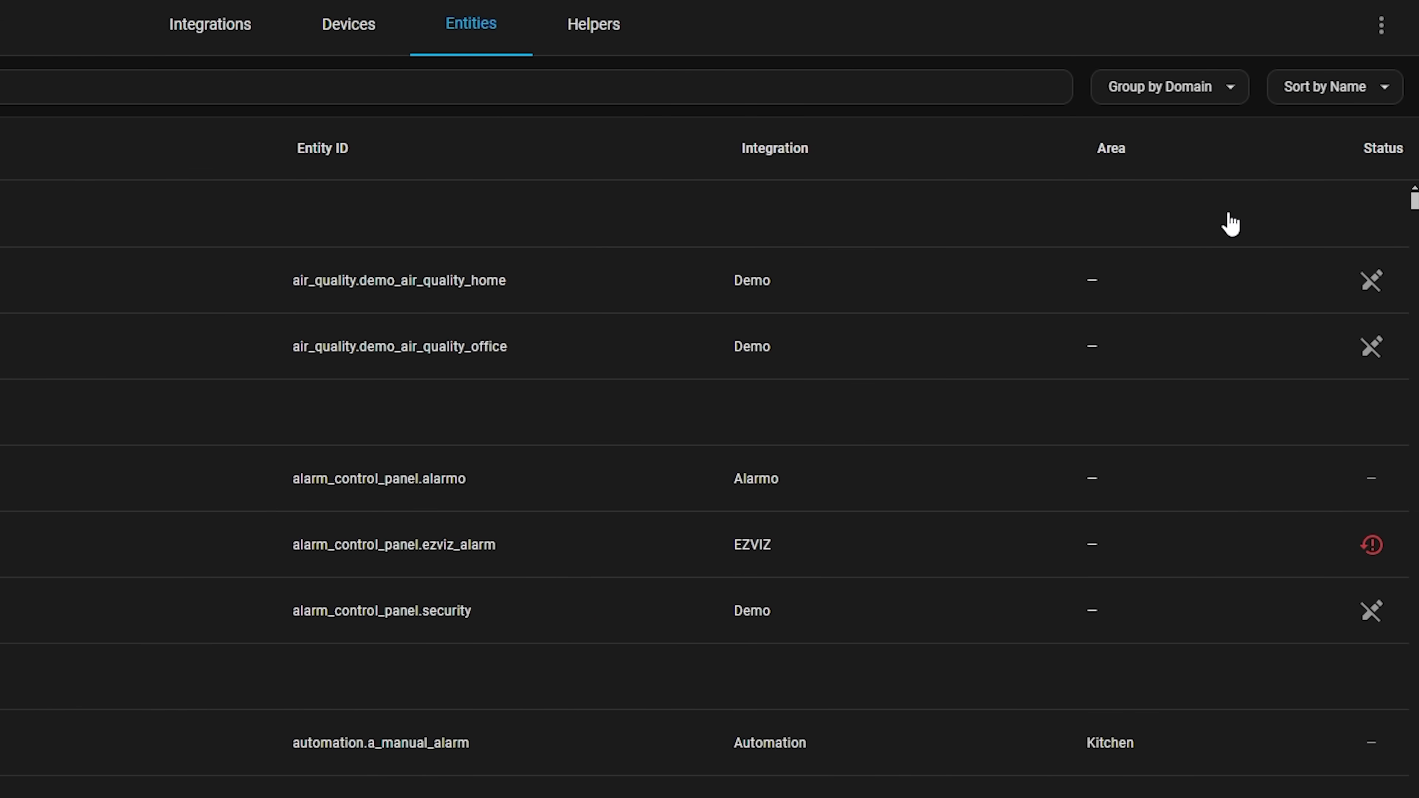
pyautogui.click(278, 168)
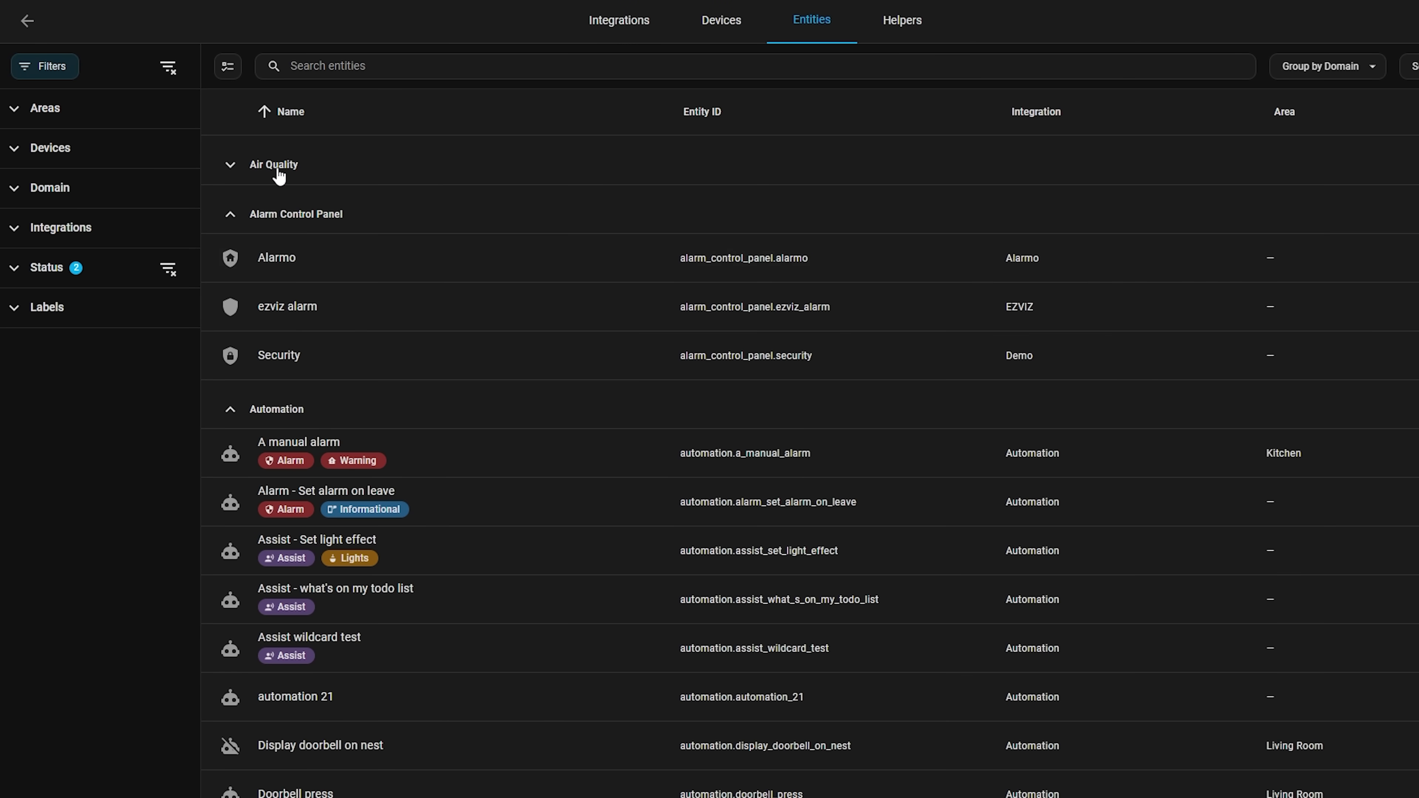
pyautogui.click(304, 218)
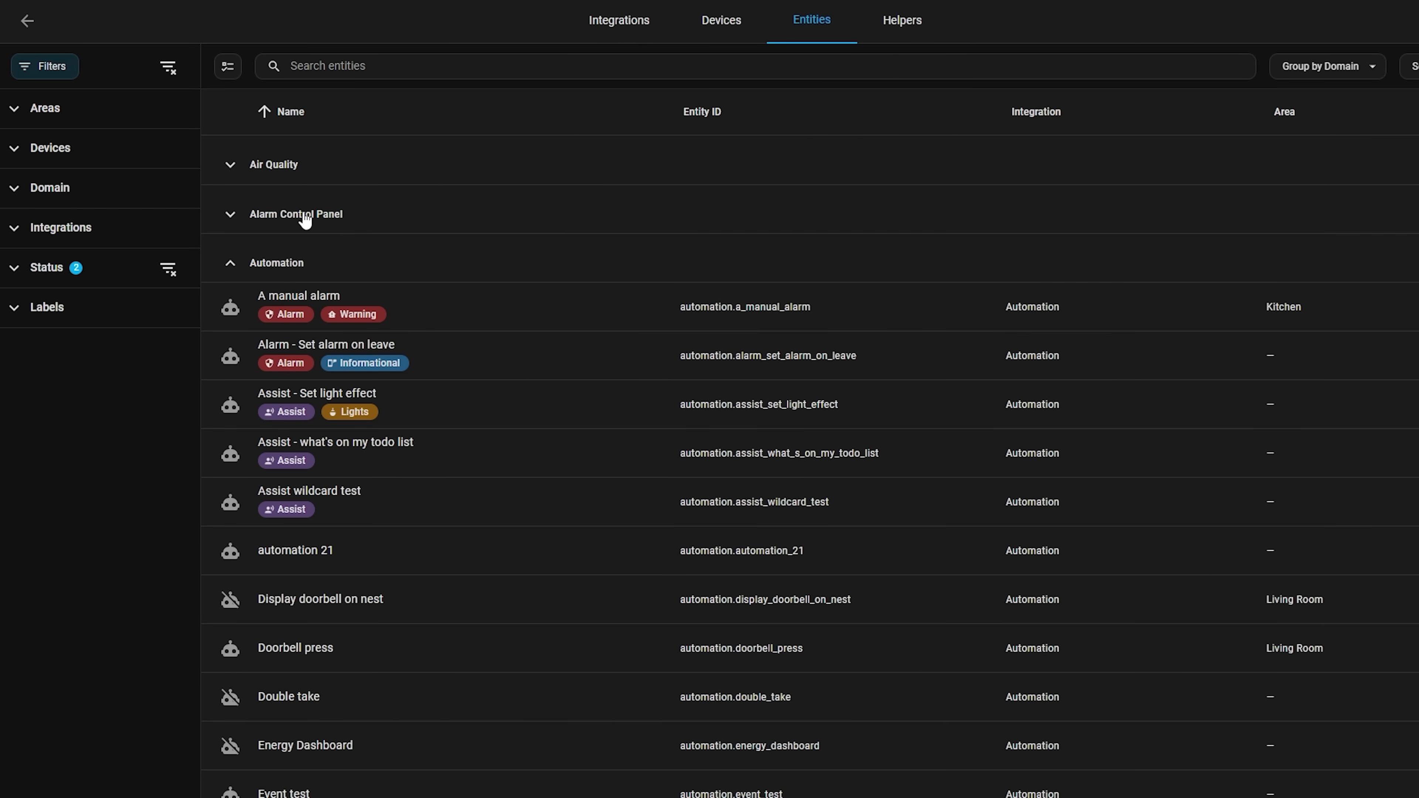
pyautogui.click(304, 267)
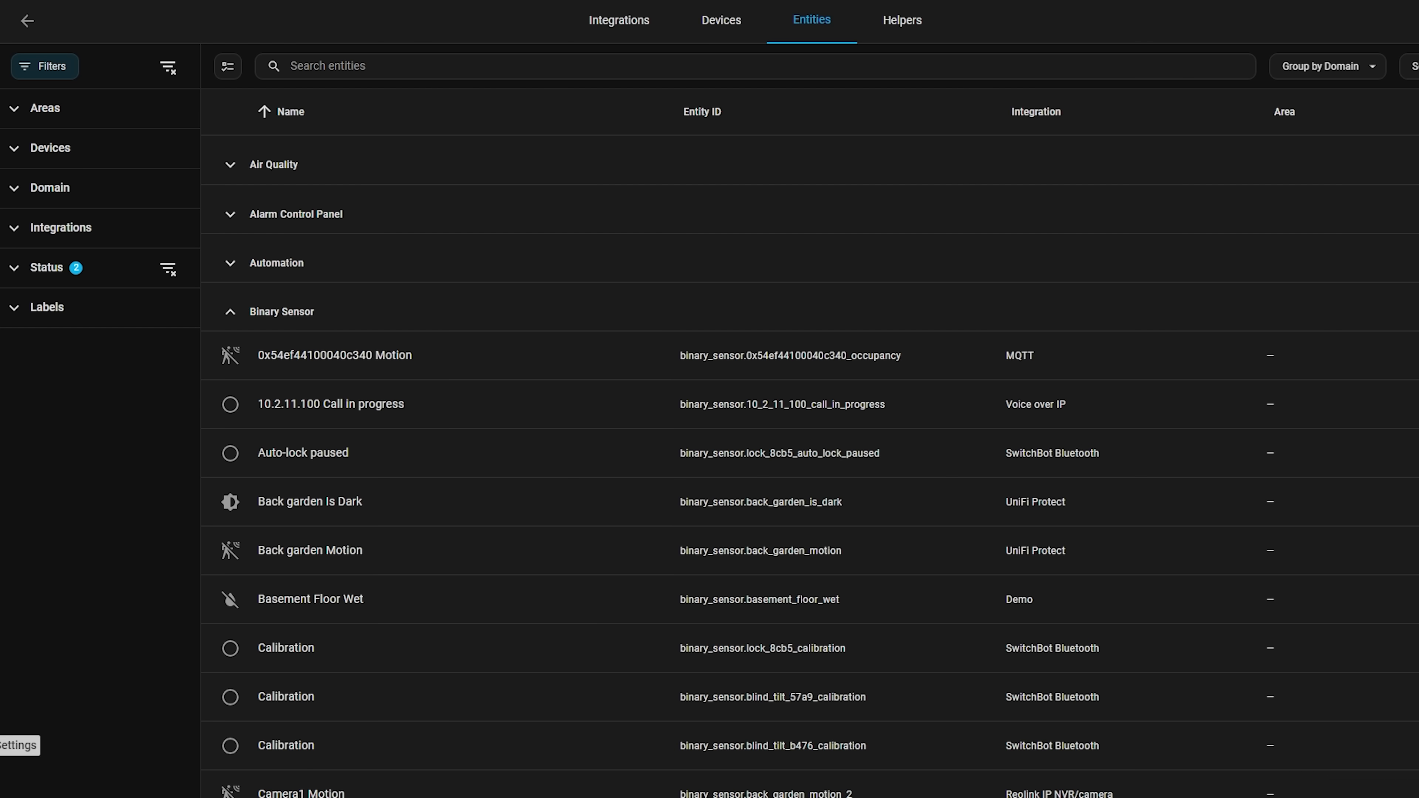
pyautogui.click(11, 745)
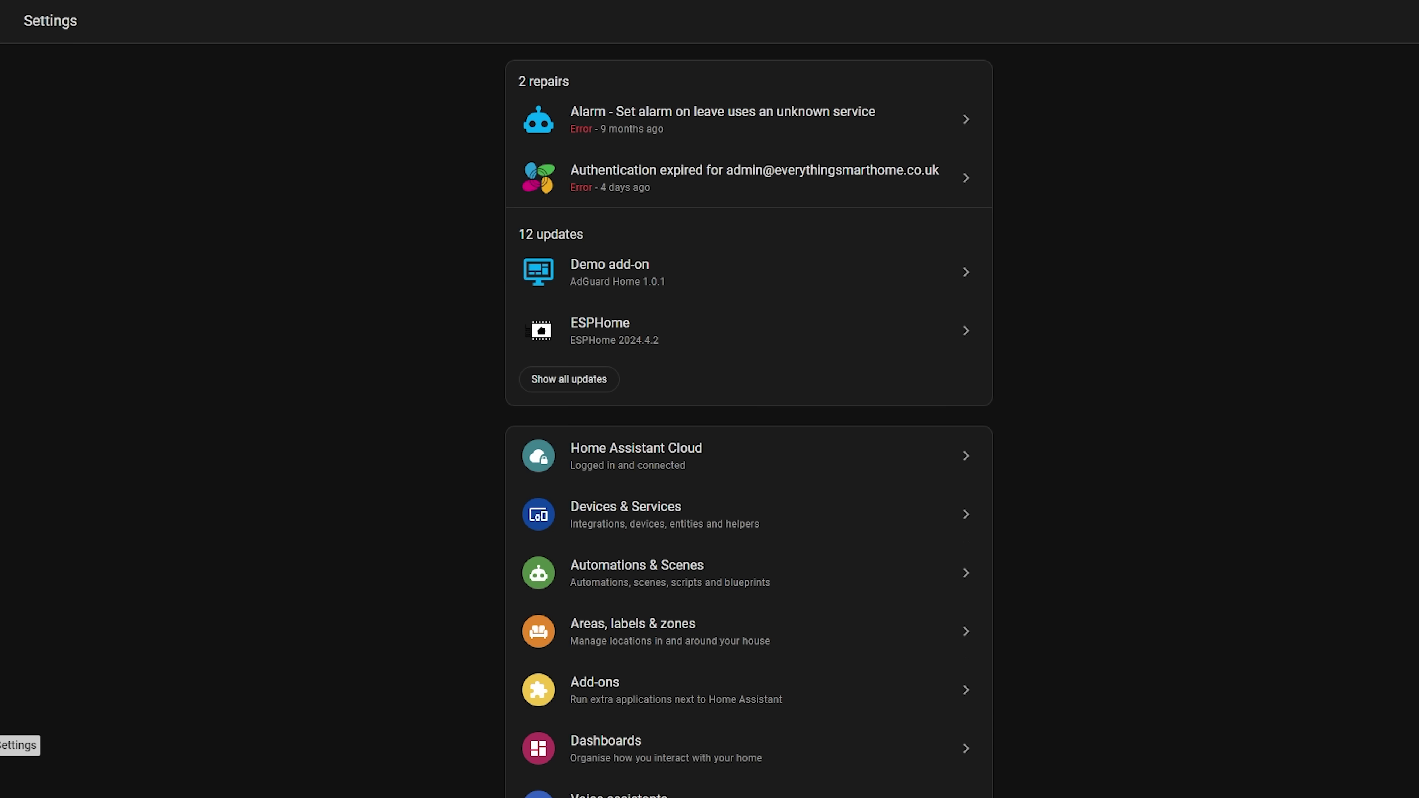
pyautogui.click(696, 557)
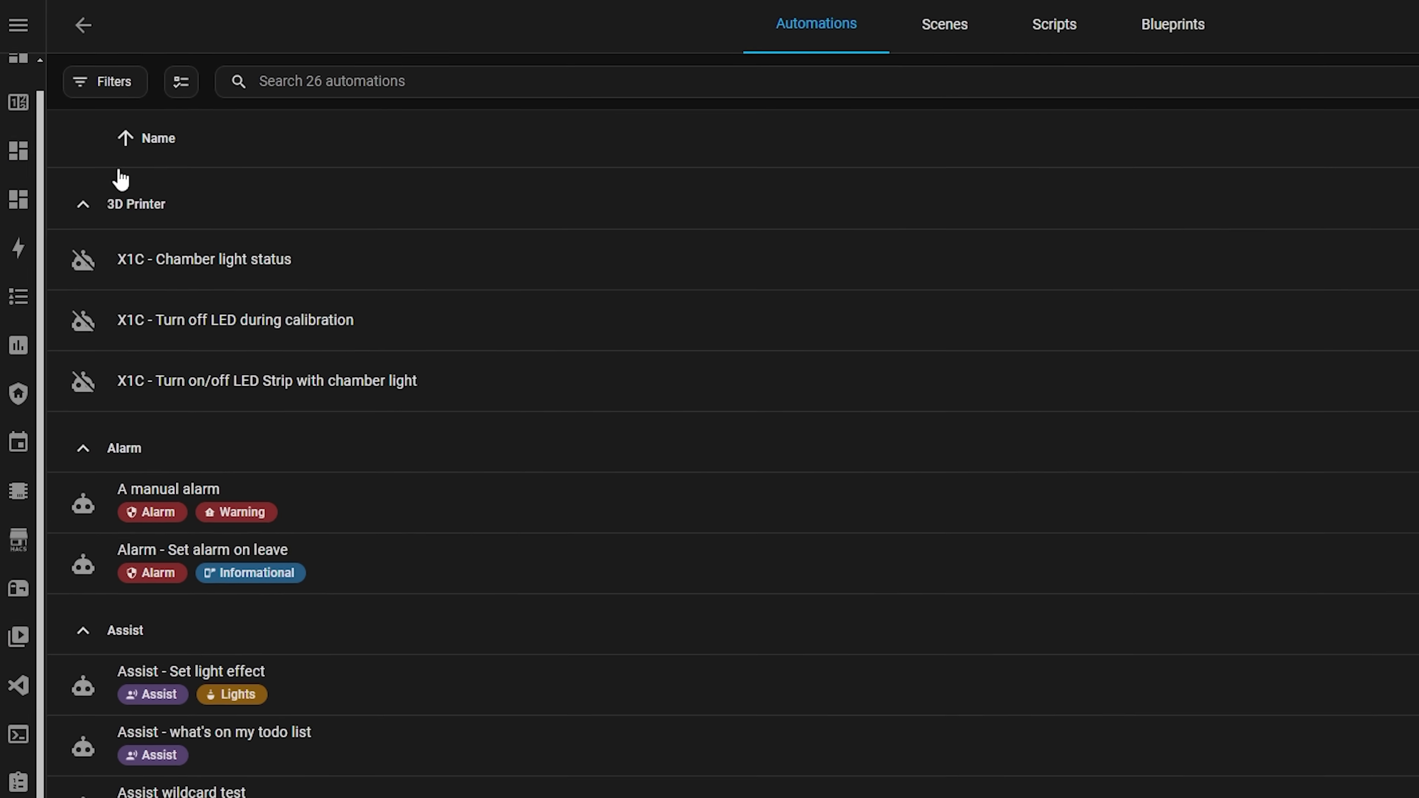
pyautogui.click(190, 84)
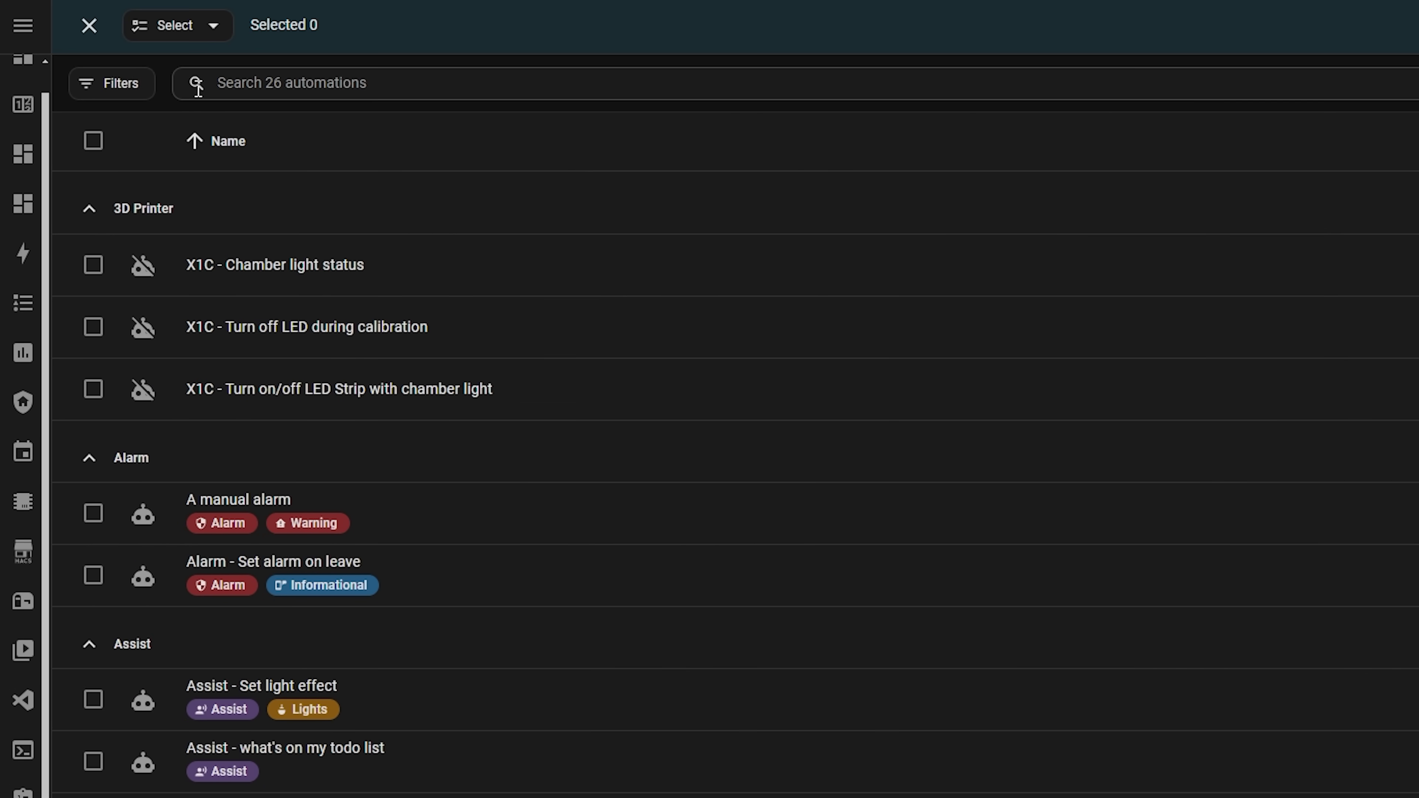
pyautogui.click(93, 264)
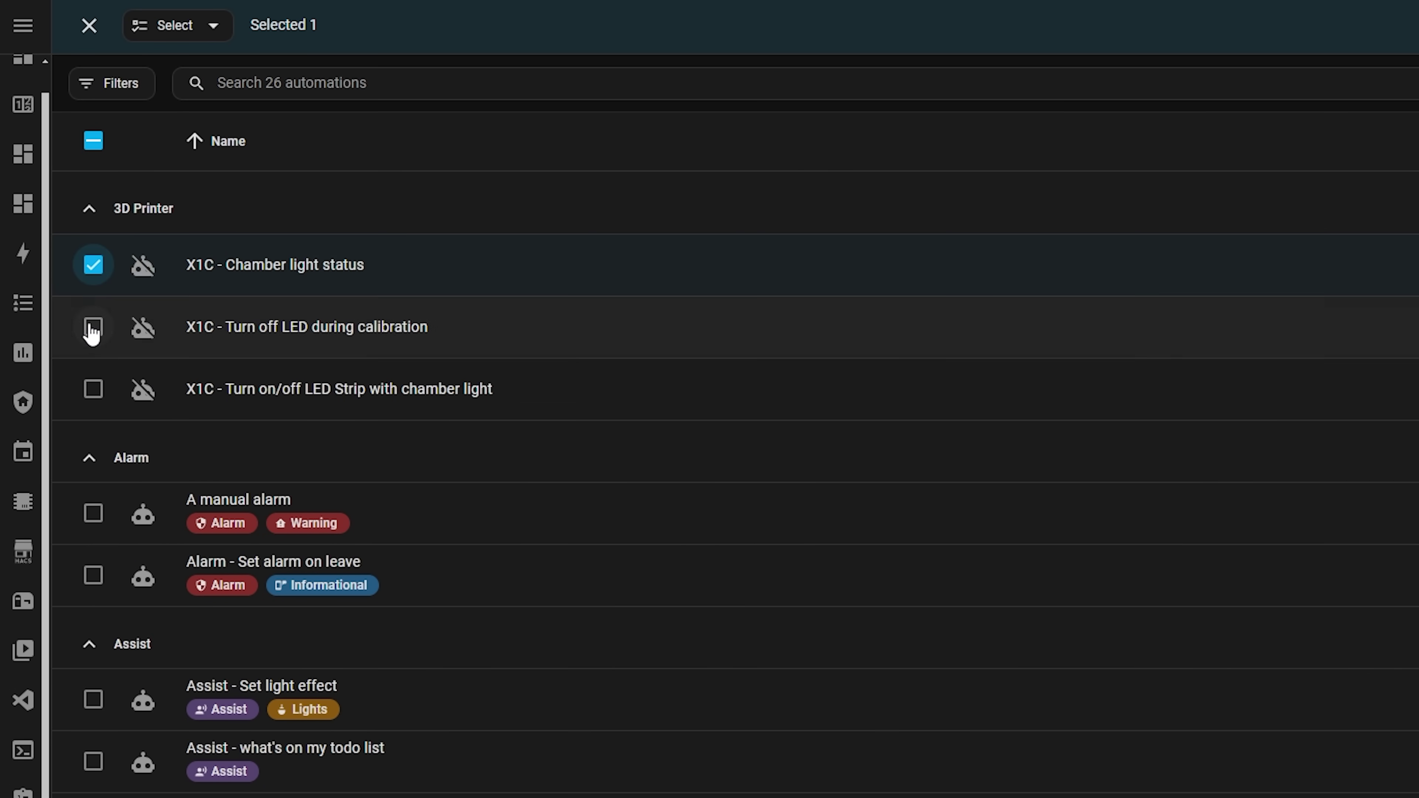
pyautogui.click(93, 327)
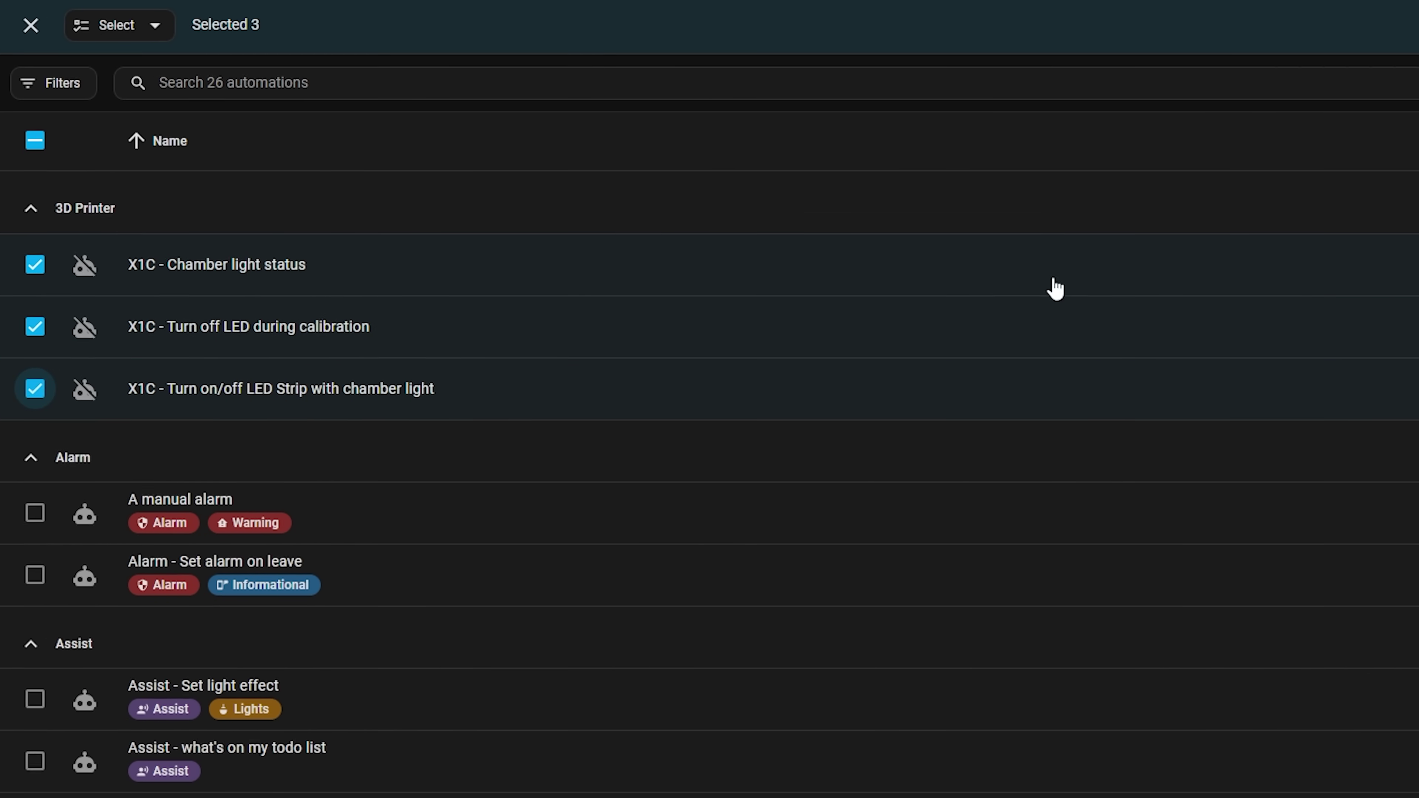
pyautogui.click(1301, 28)
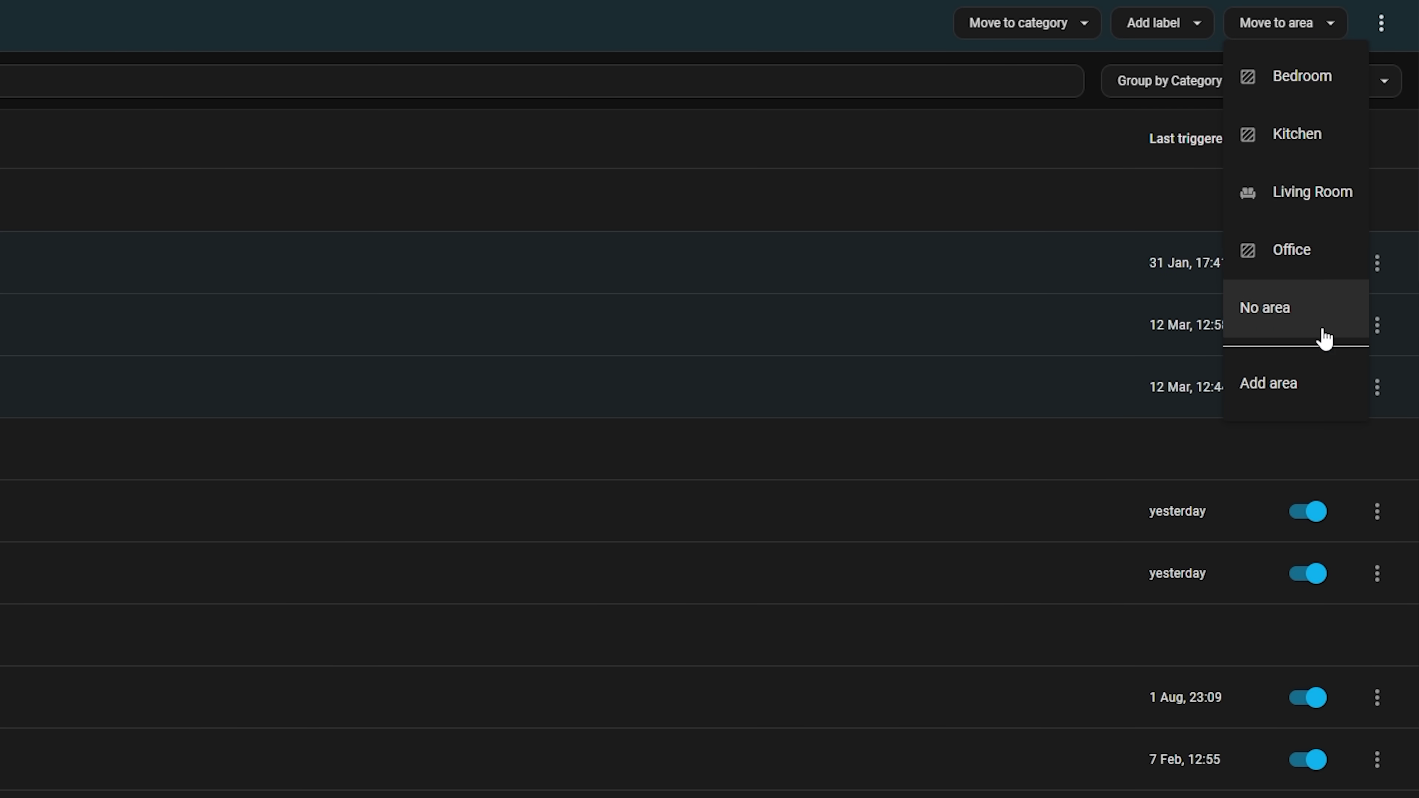
pyautogui.click(1324, 258)
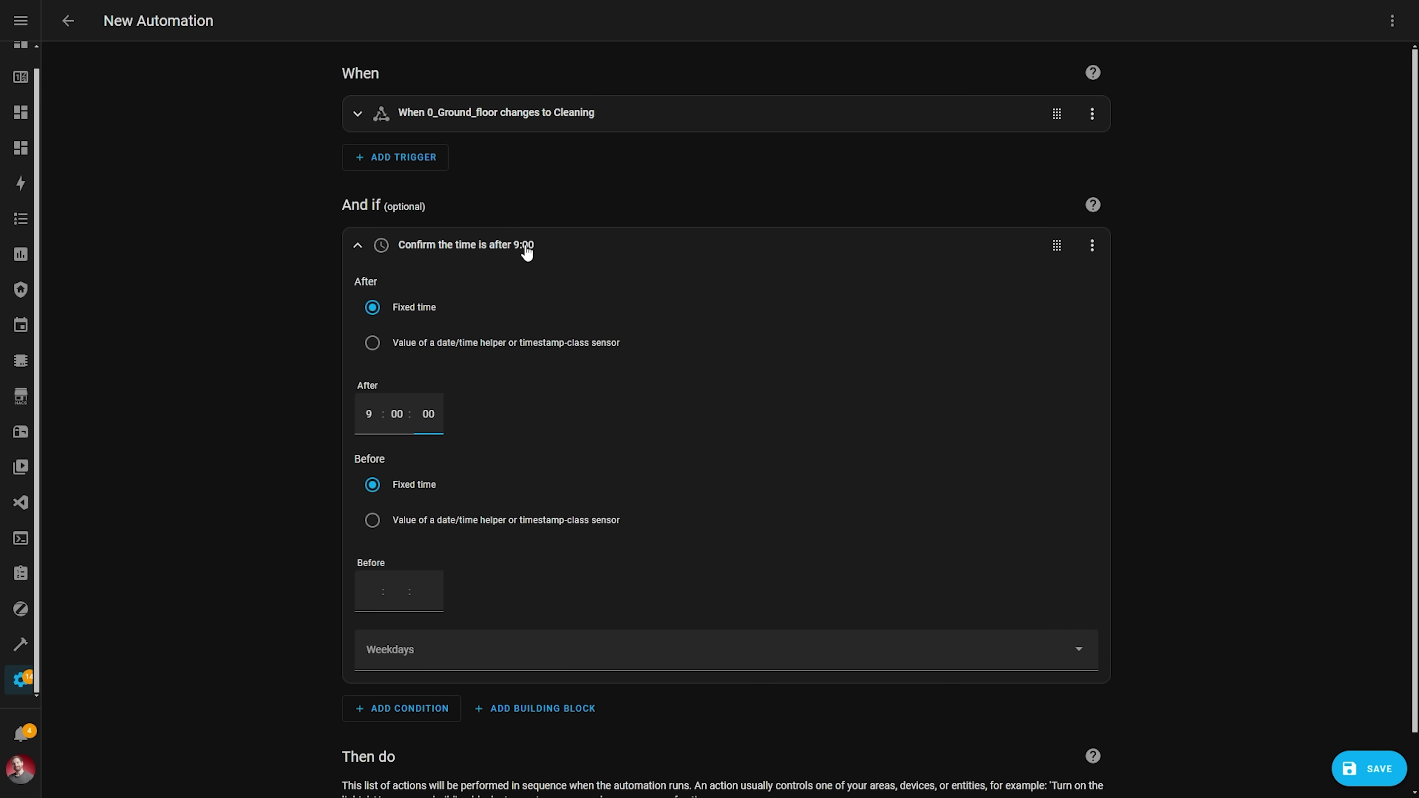
pyautogui.click(526, 249)
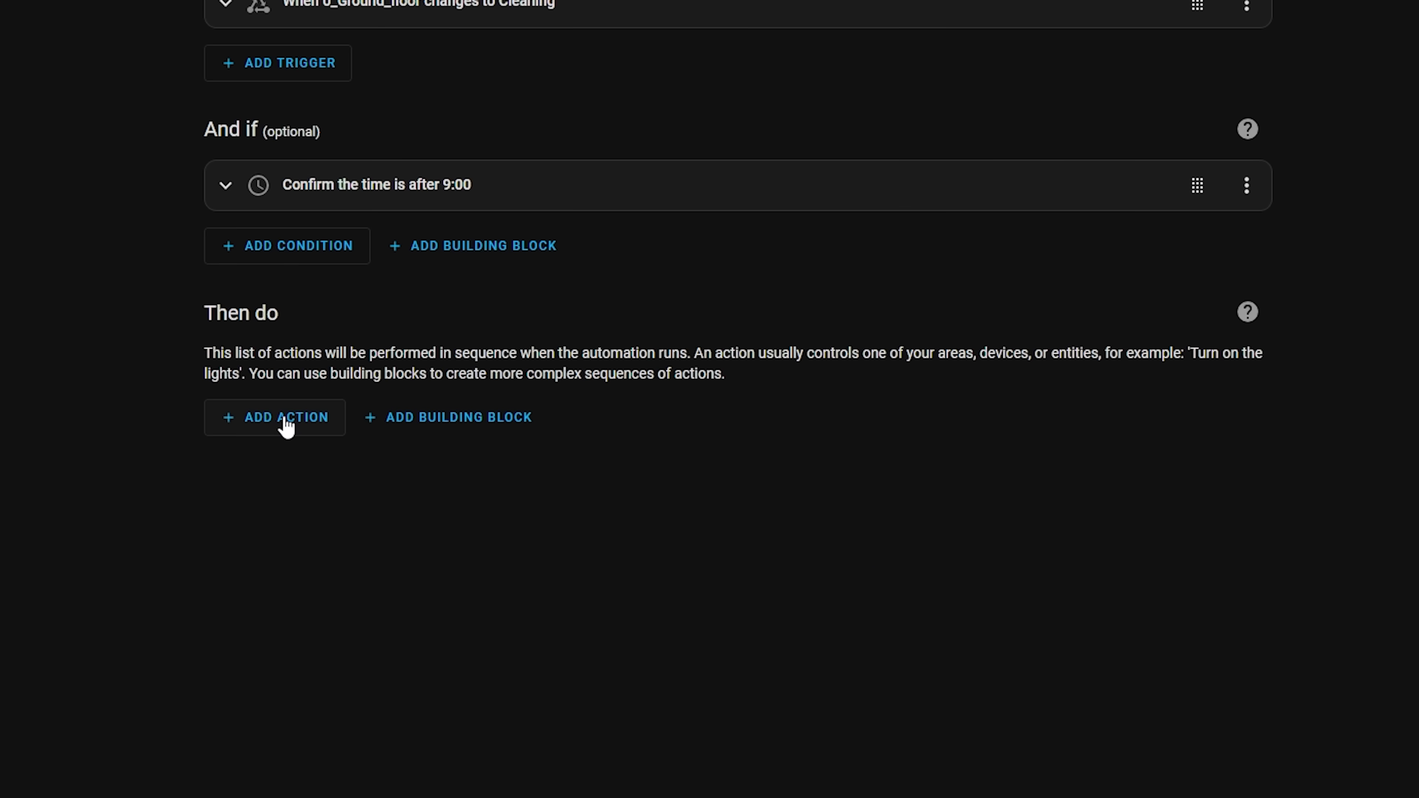
pyautogui.click(286, 425)
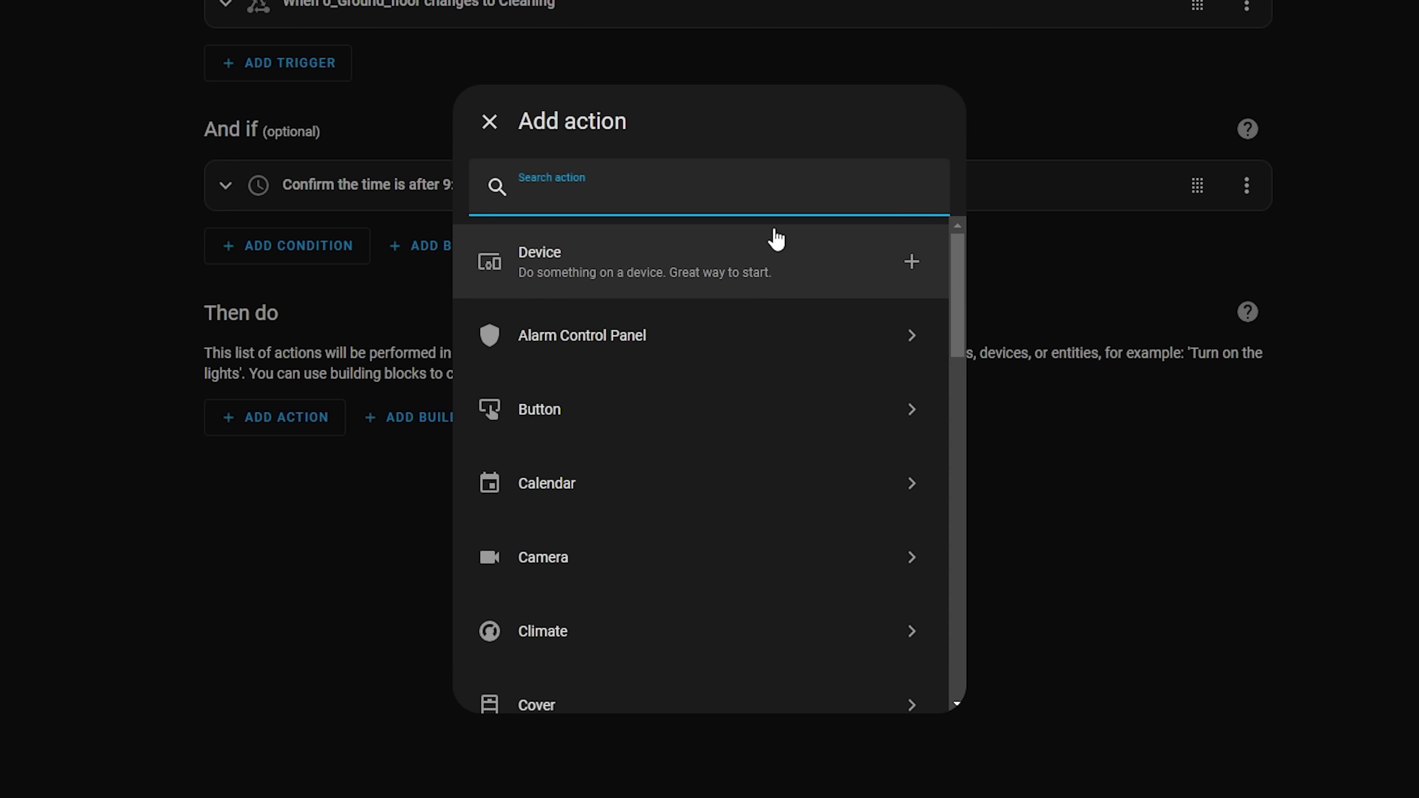
pyautogui.write('input selec')
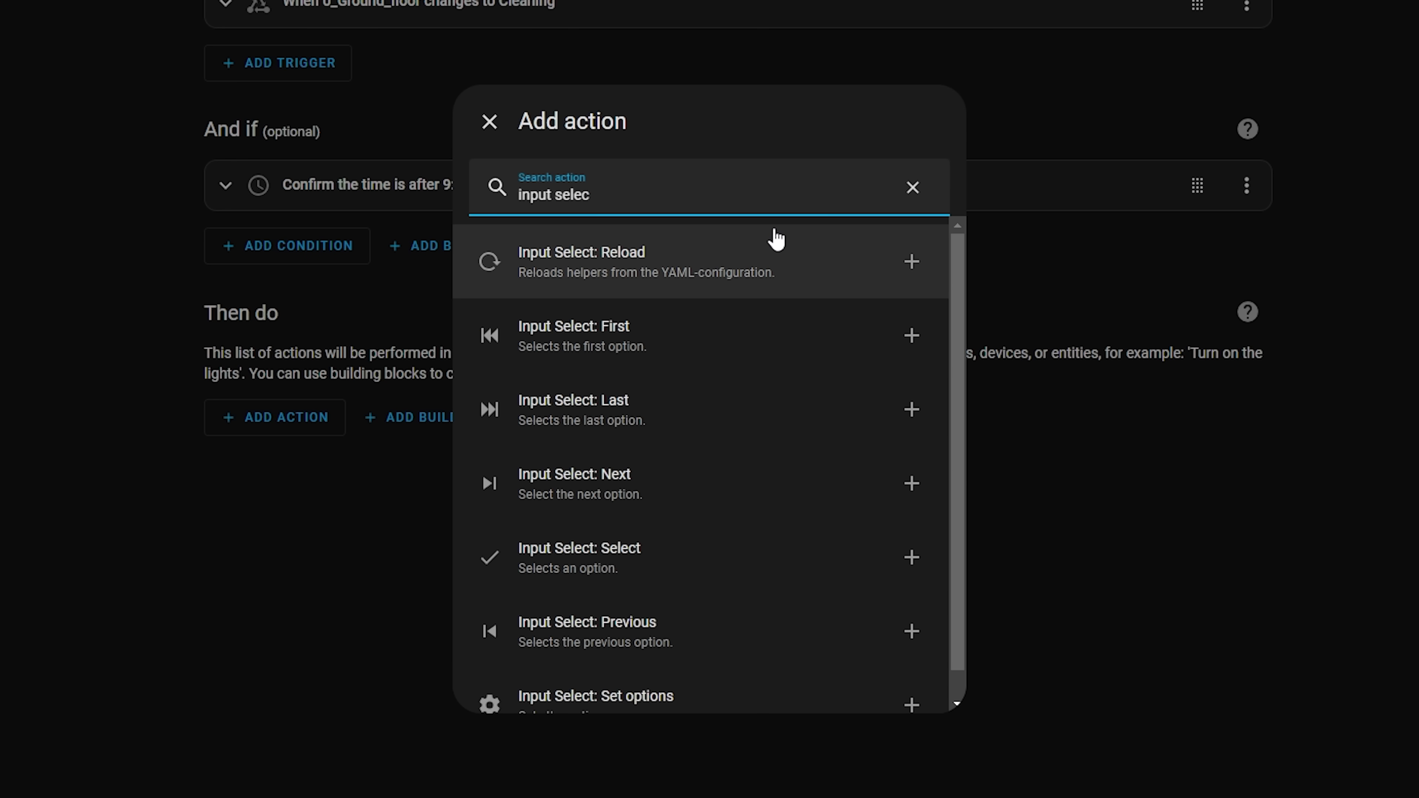
pyautogui.click(715, 570)
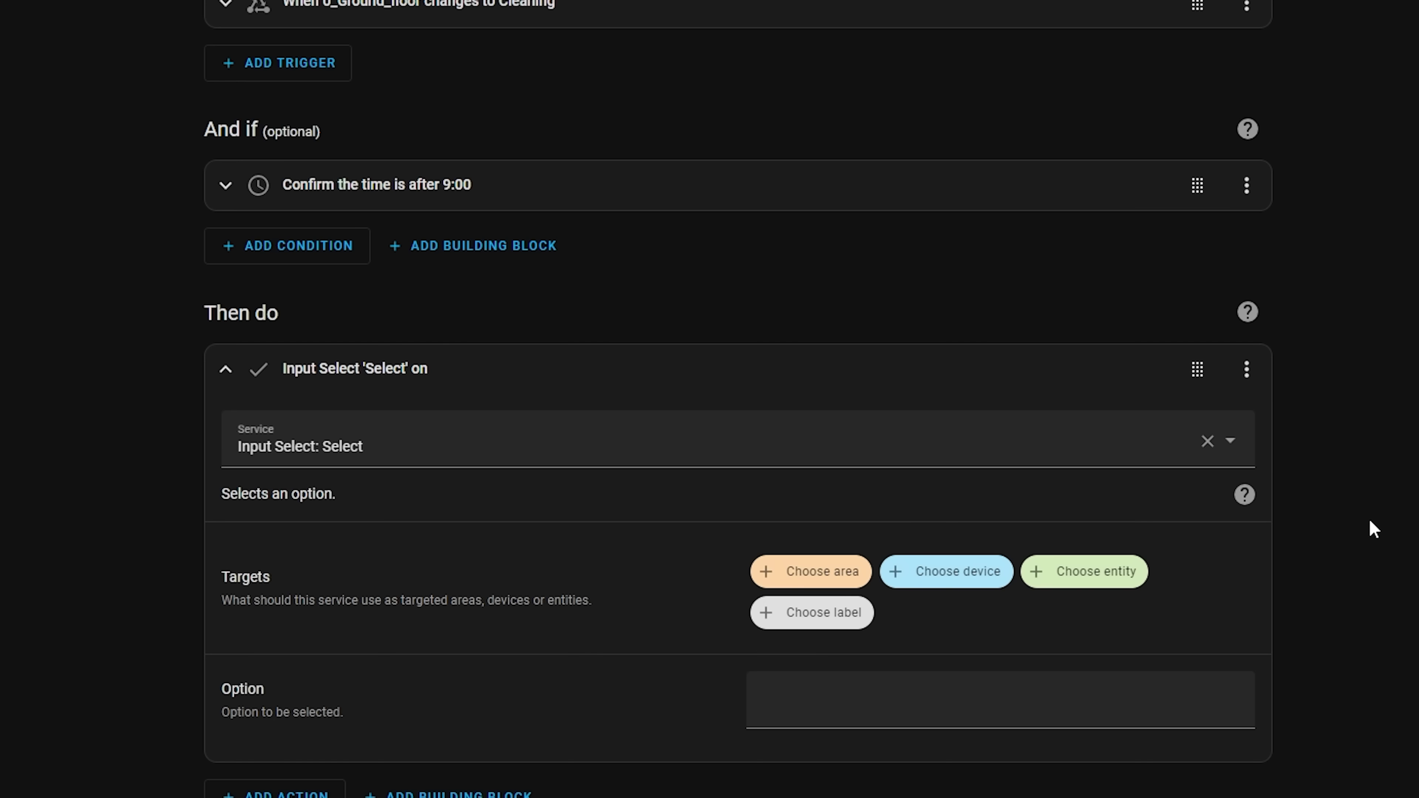
pyautogui.click(1103, 581)
pyautogui.write('create')
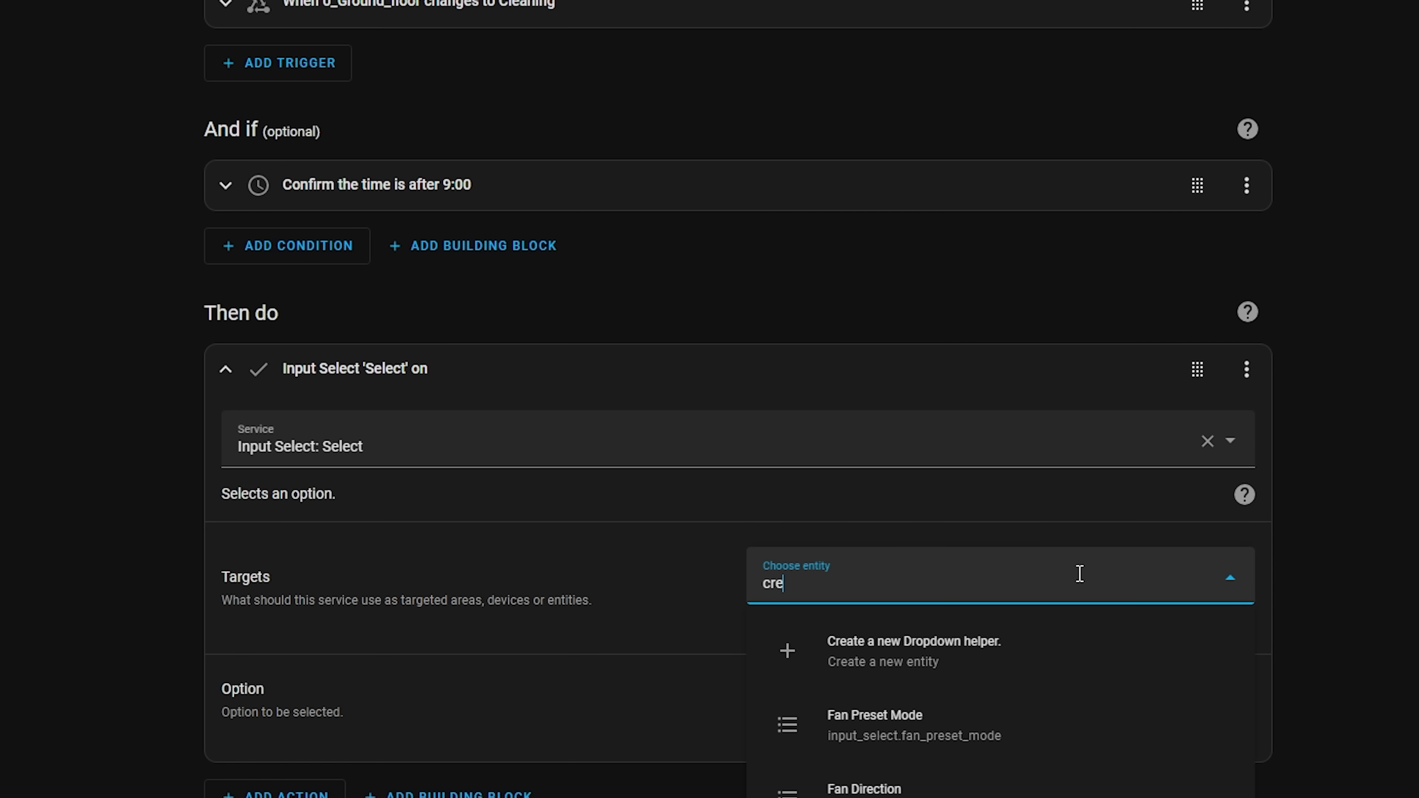
pyautogui.click(925, 671)
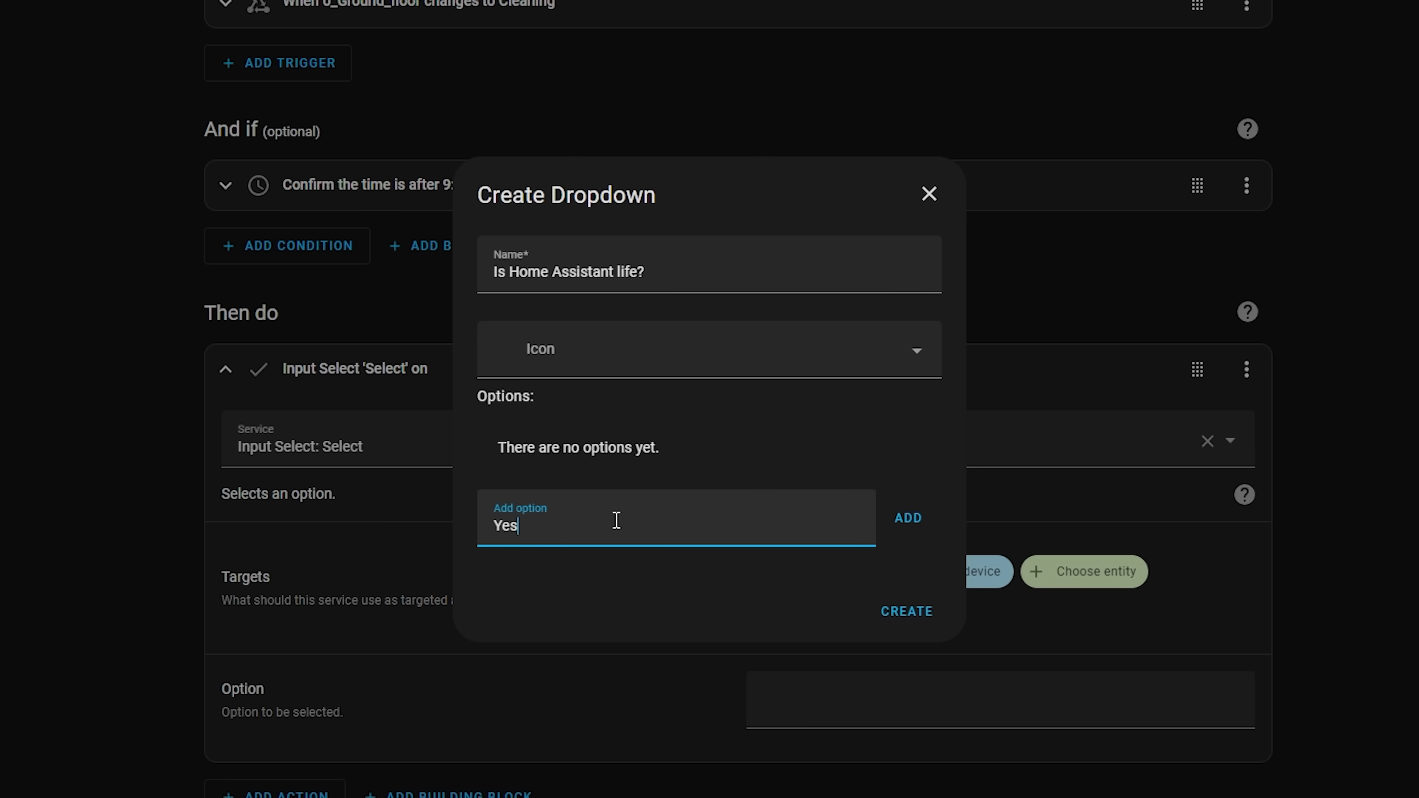
pyautogui.click(896, 524)
pyautogui.click(677, 528)
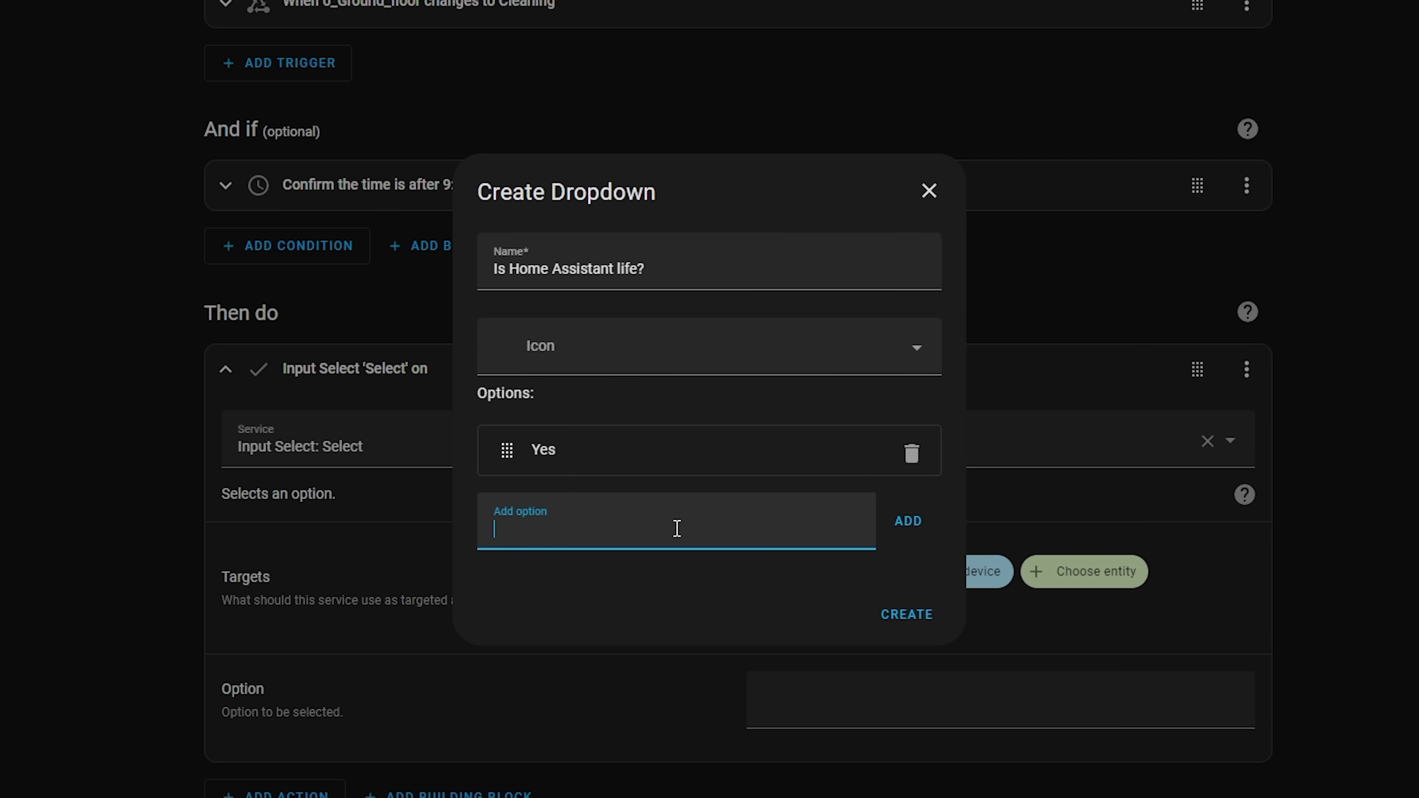
pyautogui.click(913, 532)
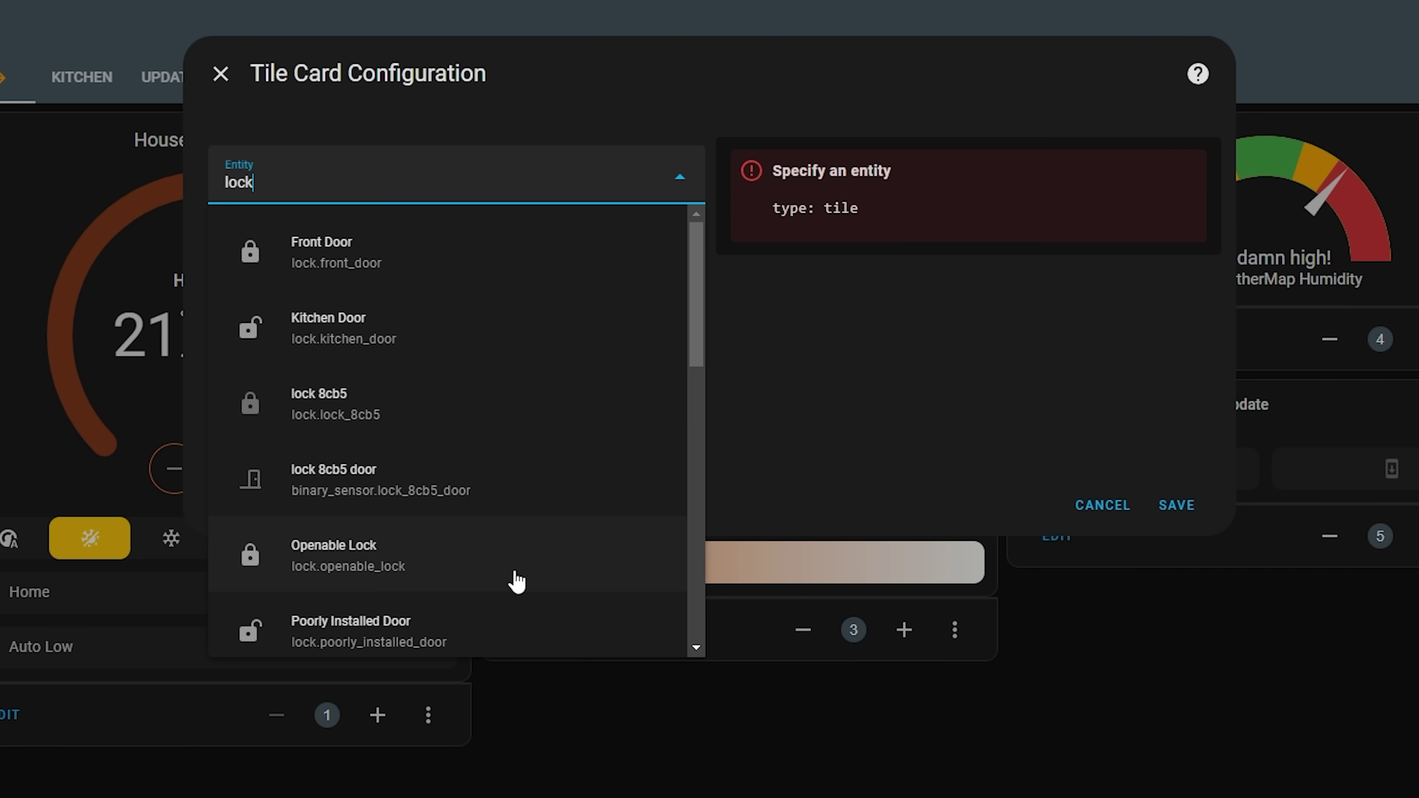
pyautogui.click(515, 575)
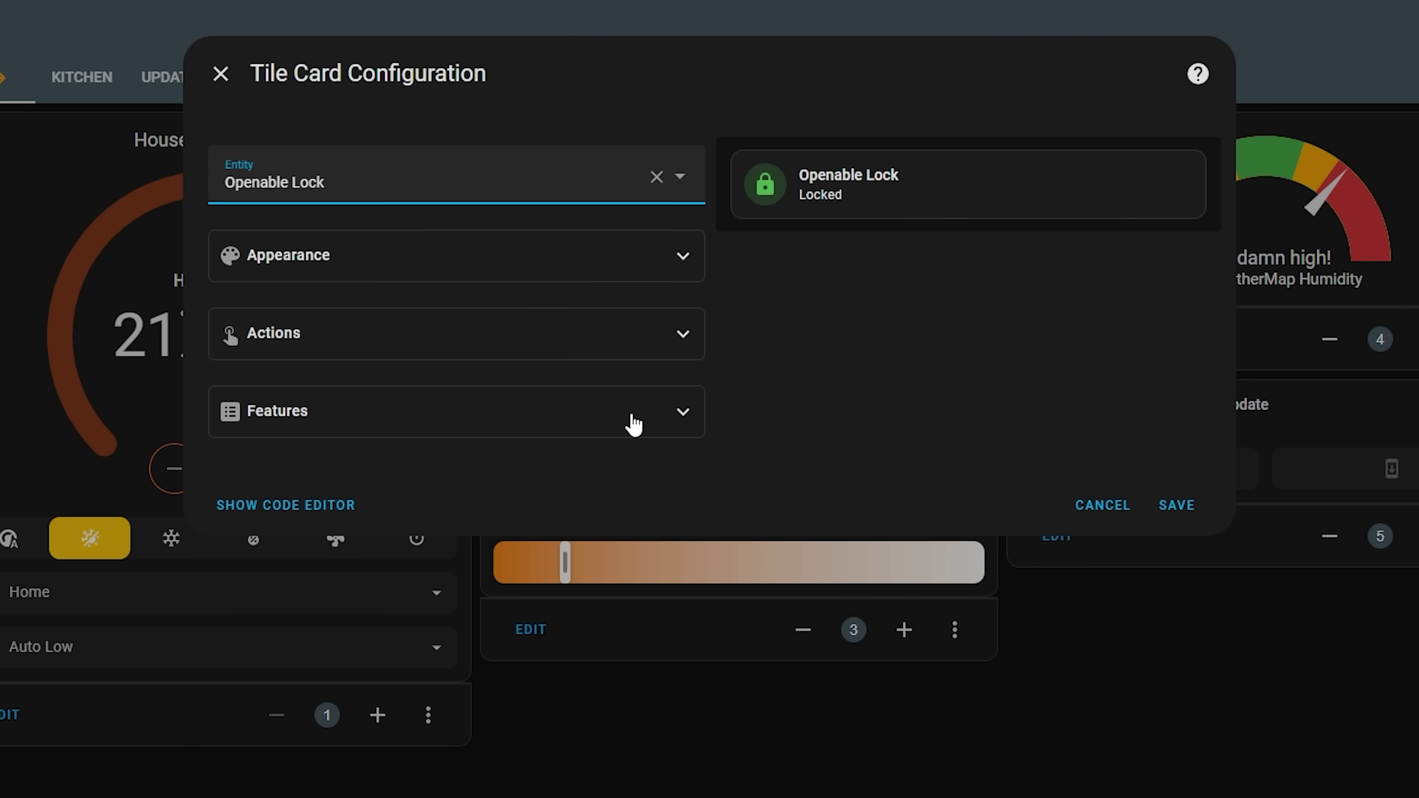
pyautogui.click(634, 425)
pyautogui.click(325, 491)
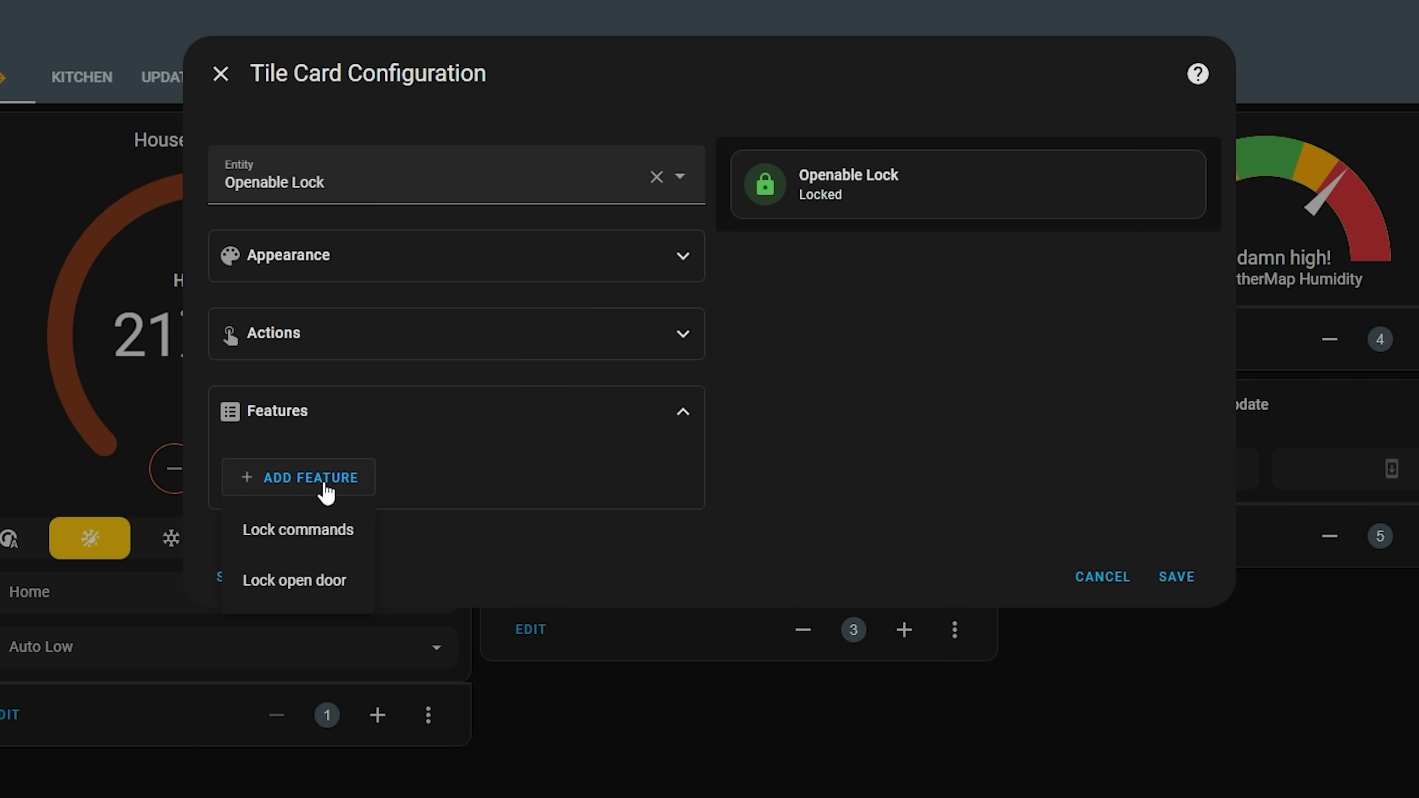
pyautogui.click(326, 534)
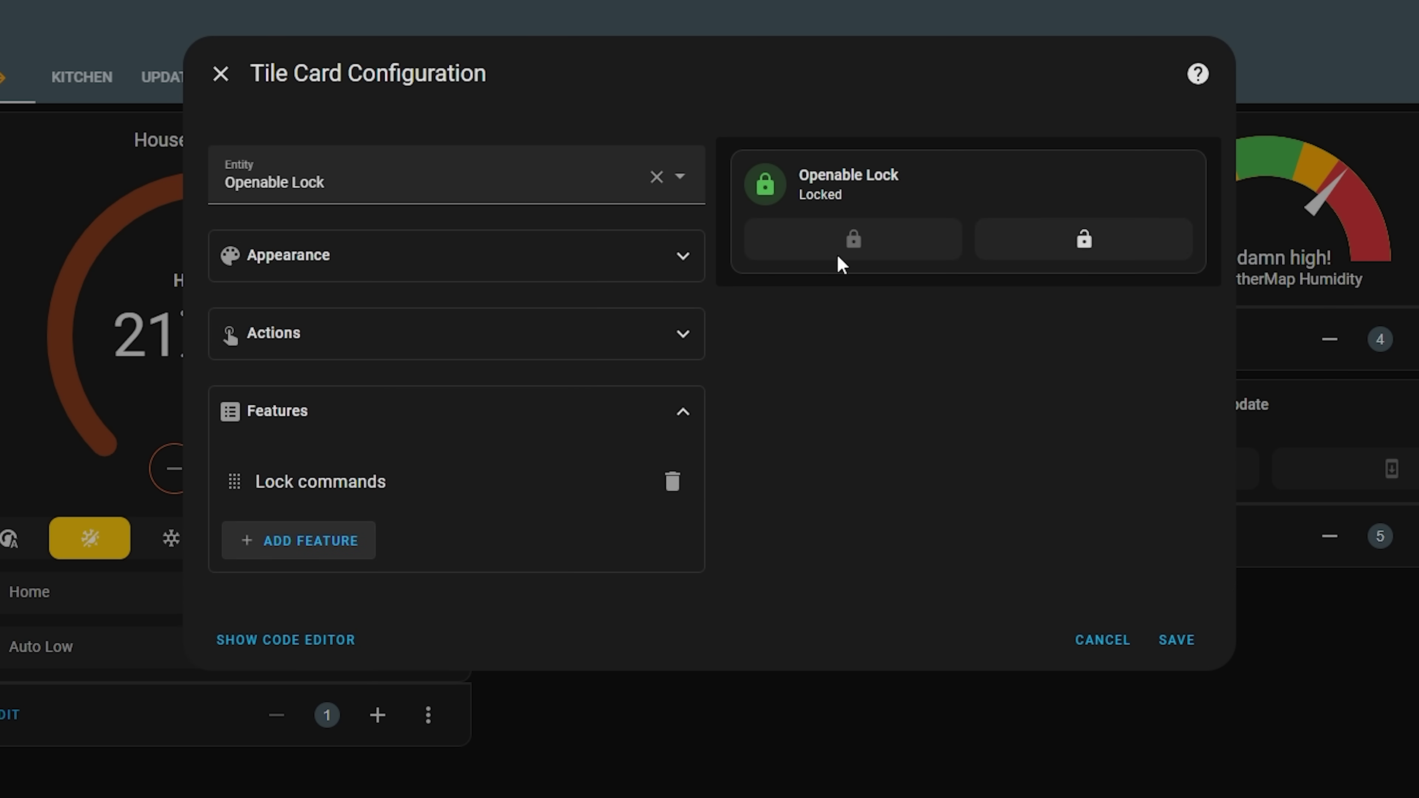
pyautogui.click(1053, 239)
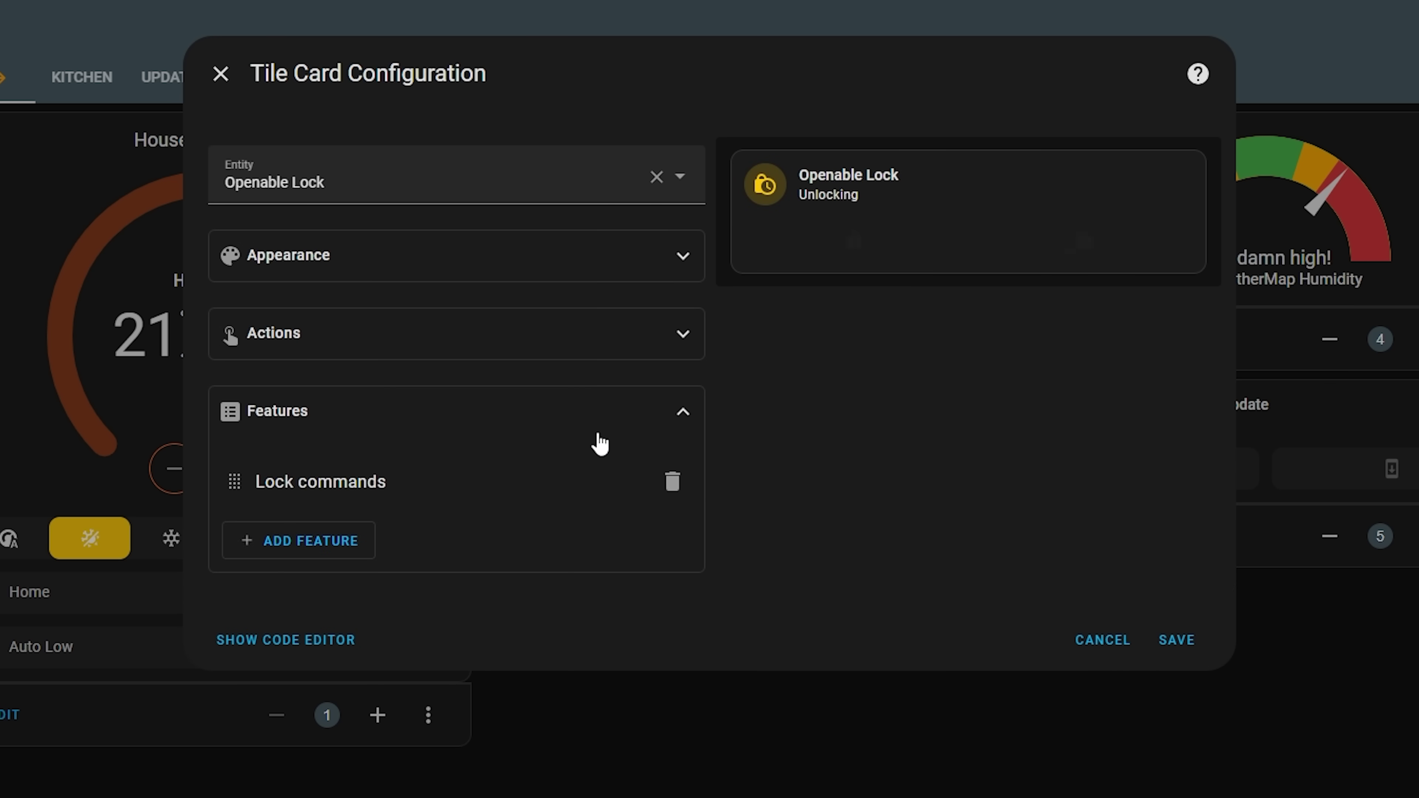
pyautogui.click(366, 553)
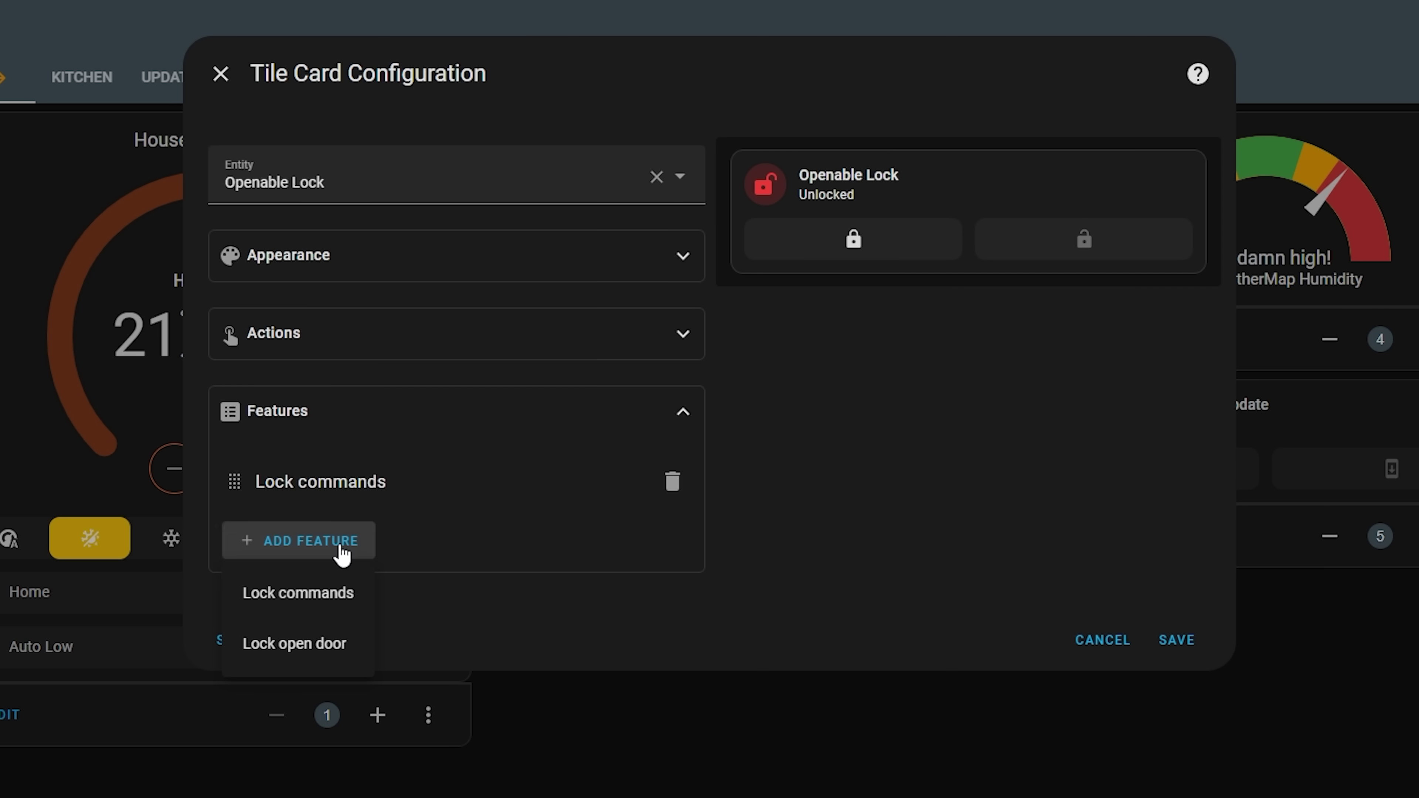
pyautogui.click(324, 646)
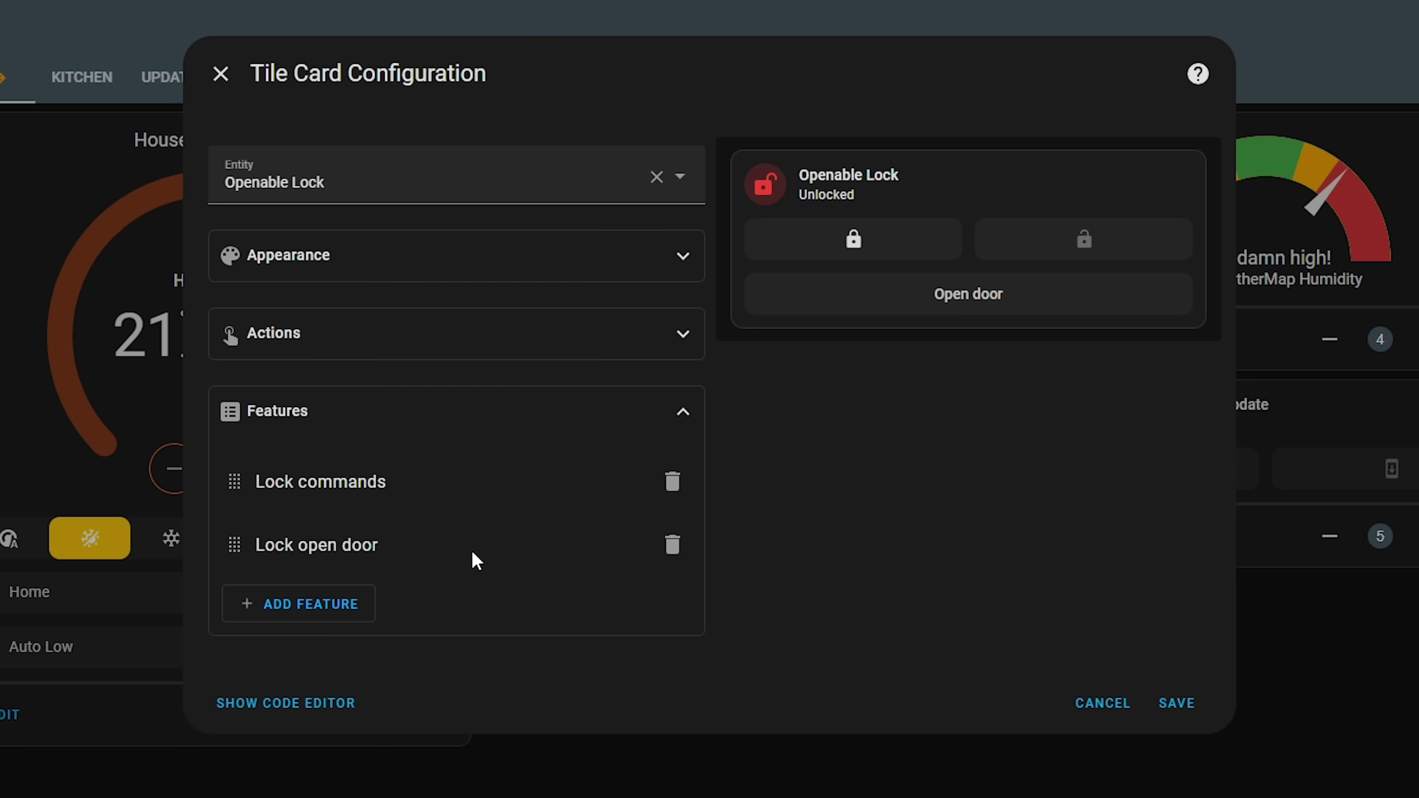
pyautogui.click(1190, 705)
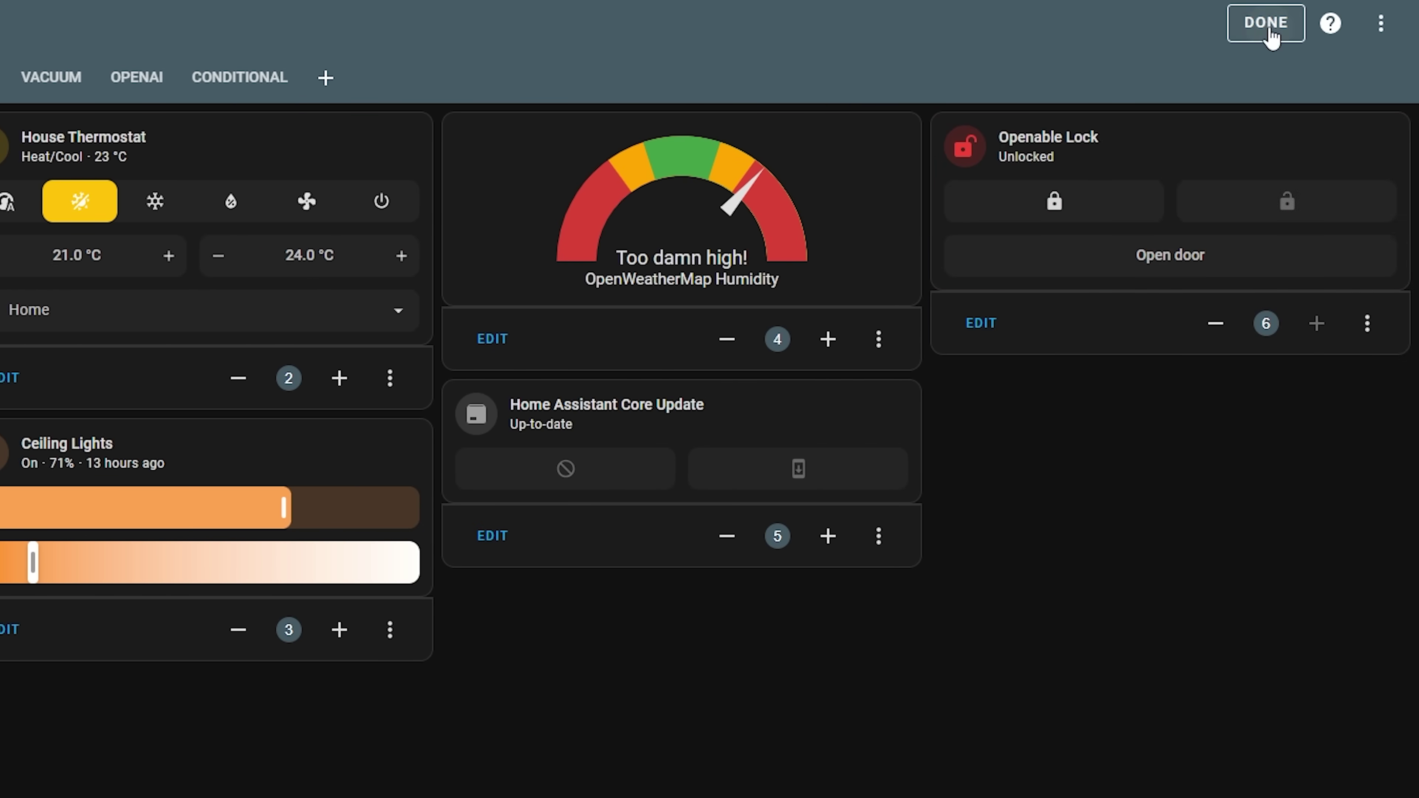
pyautogui.click(1269, 33)
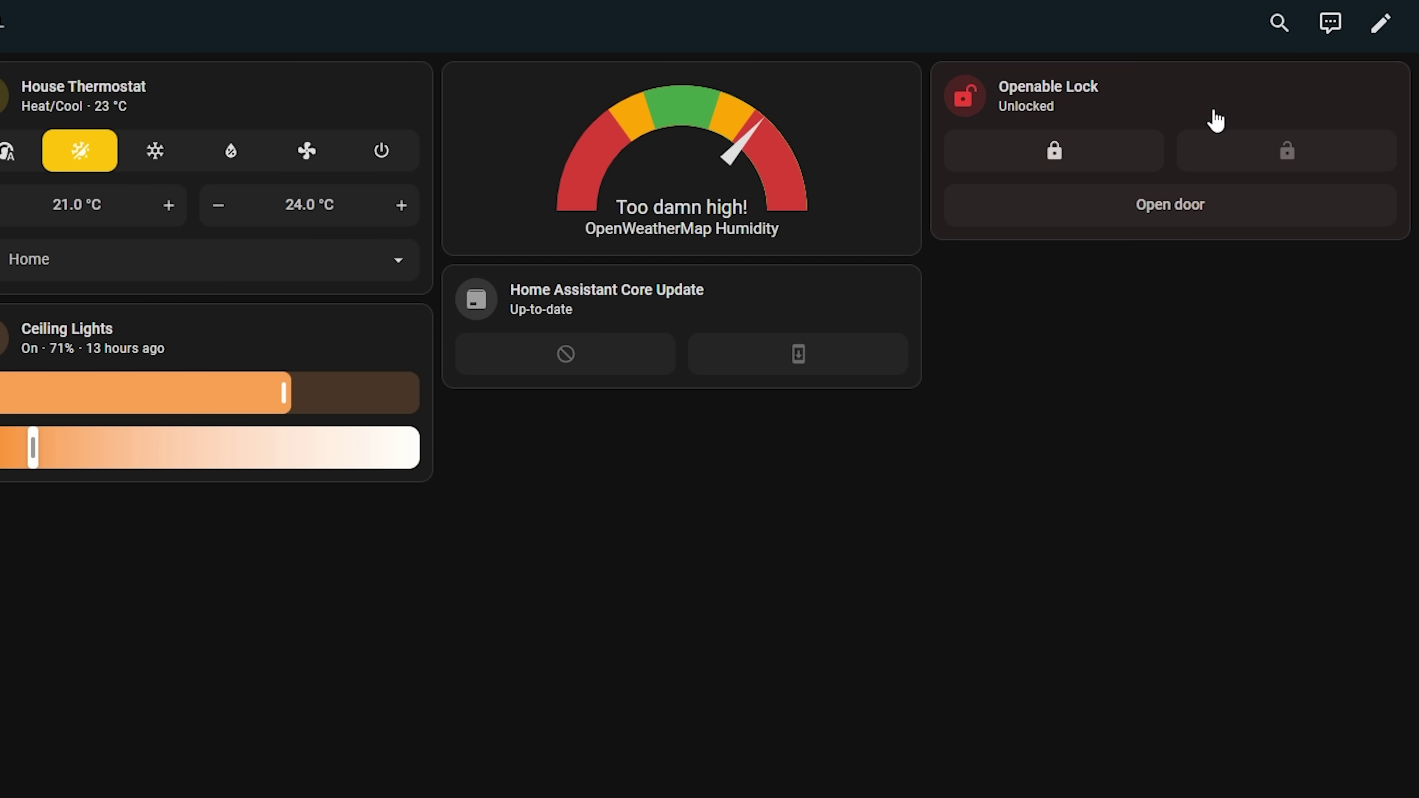
pyautogui.click(1107, 162)
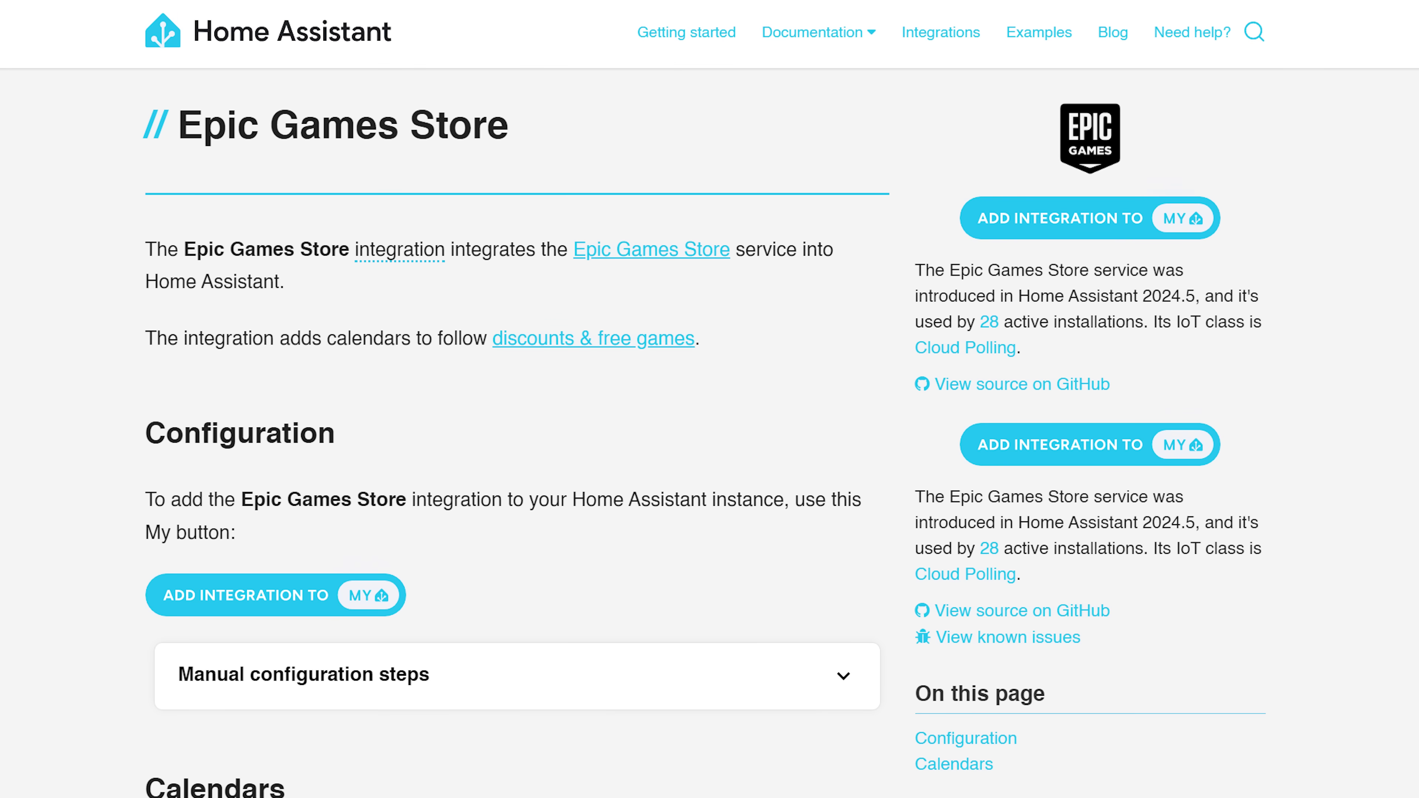
pyautogui.scroll(-1, 709, 399)
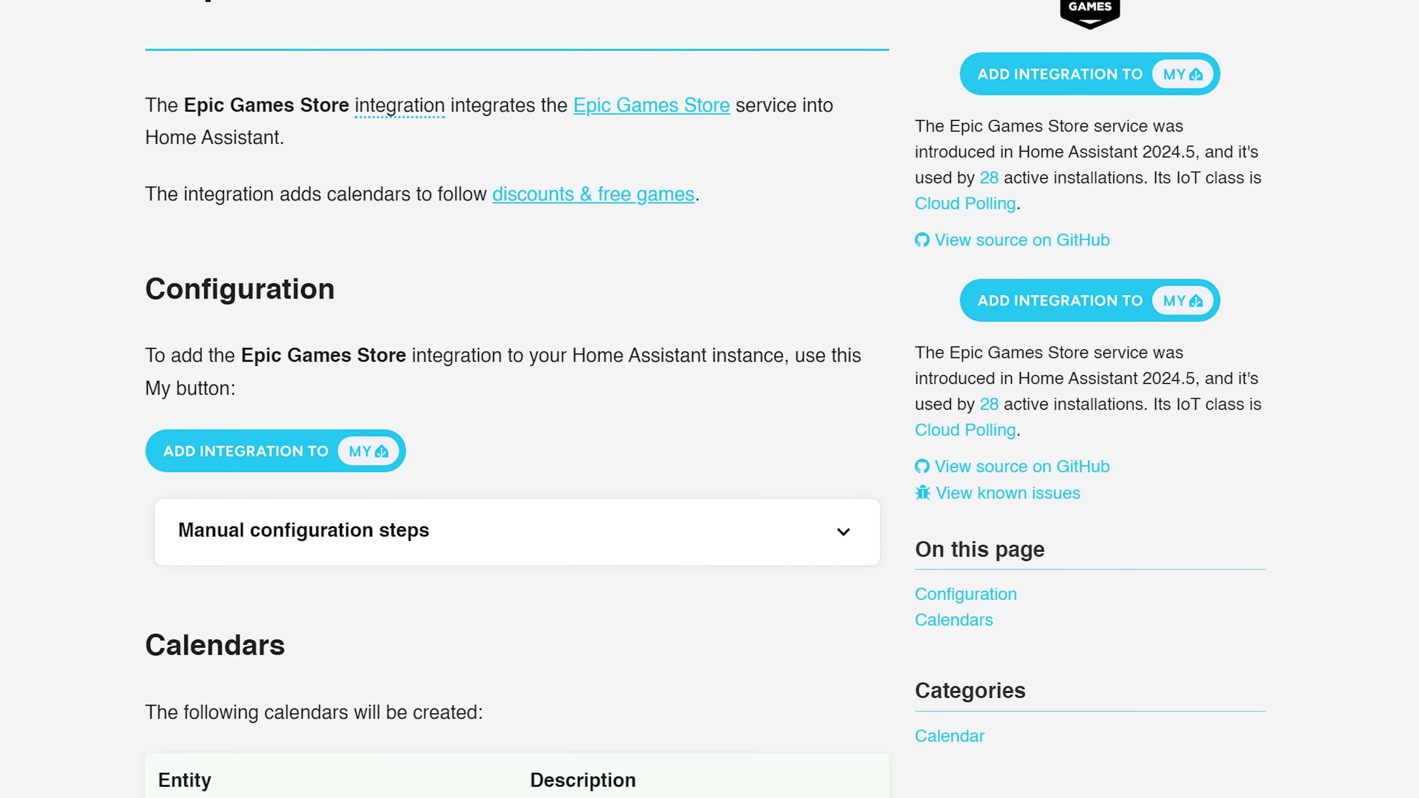
pyautogui.scroll(-3, 710, 399)
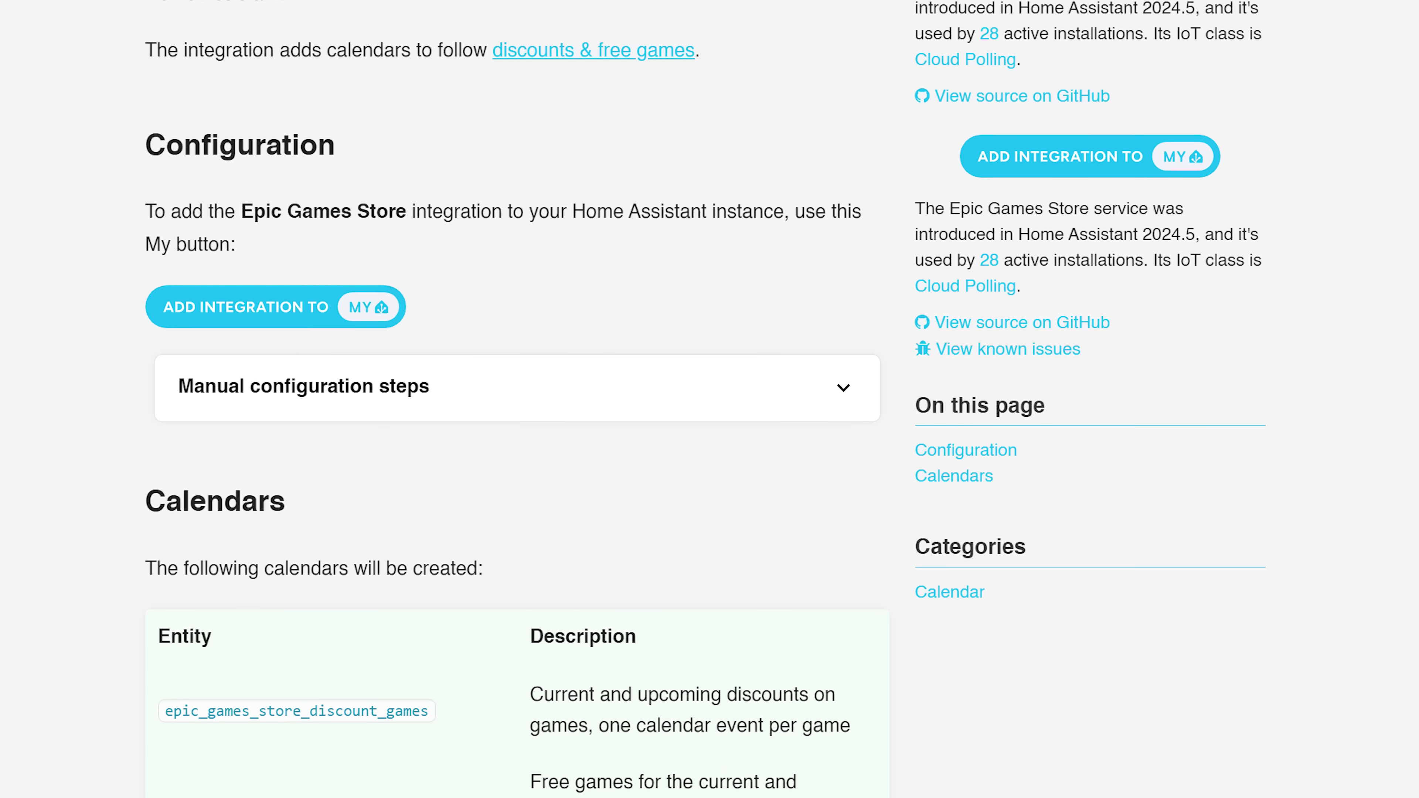
pyautogui.scroll(-2, 709, 399)
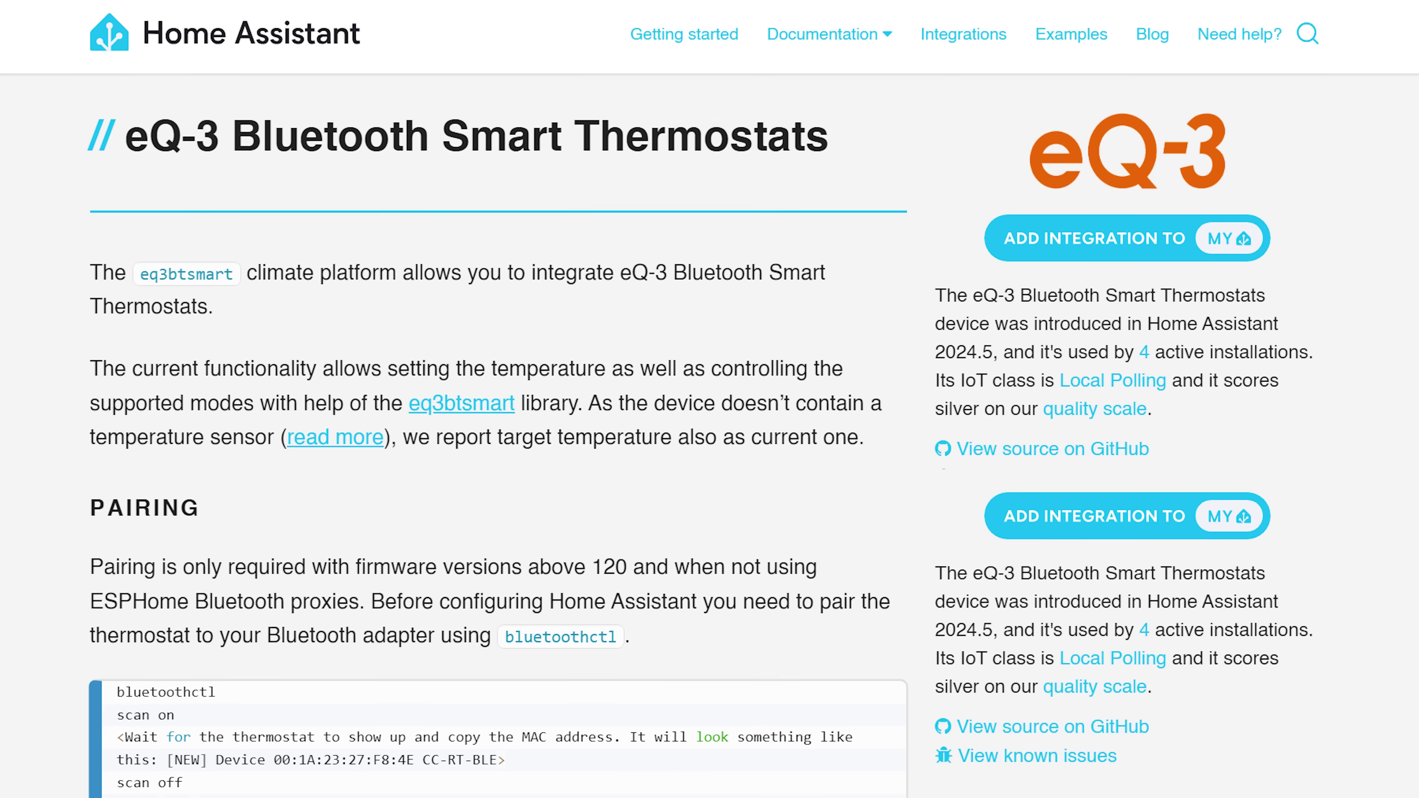
pyautogui.scroll(-1, 709, 399)
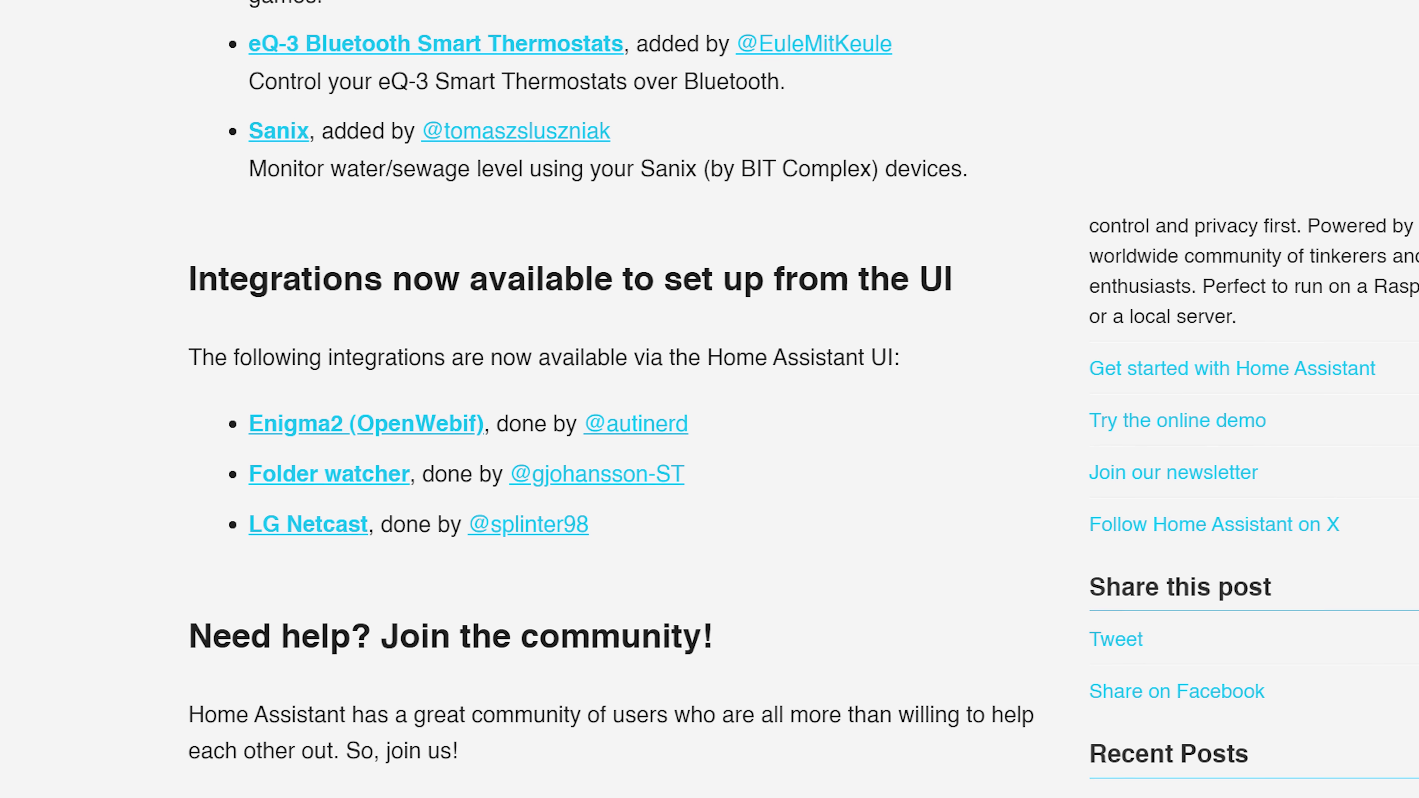
pyautogui.scroll(-1, 709, 399)
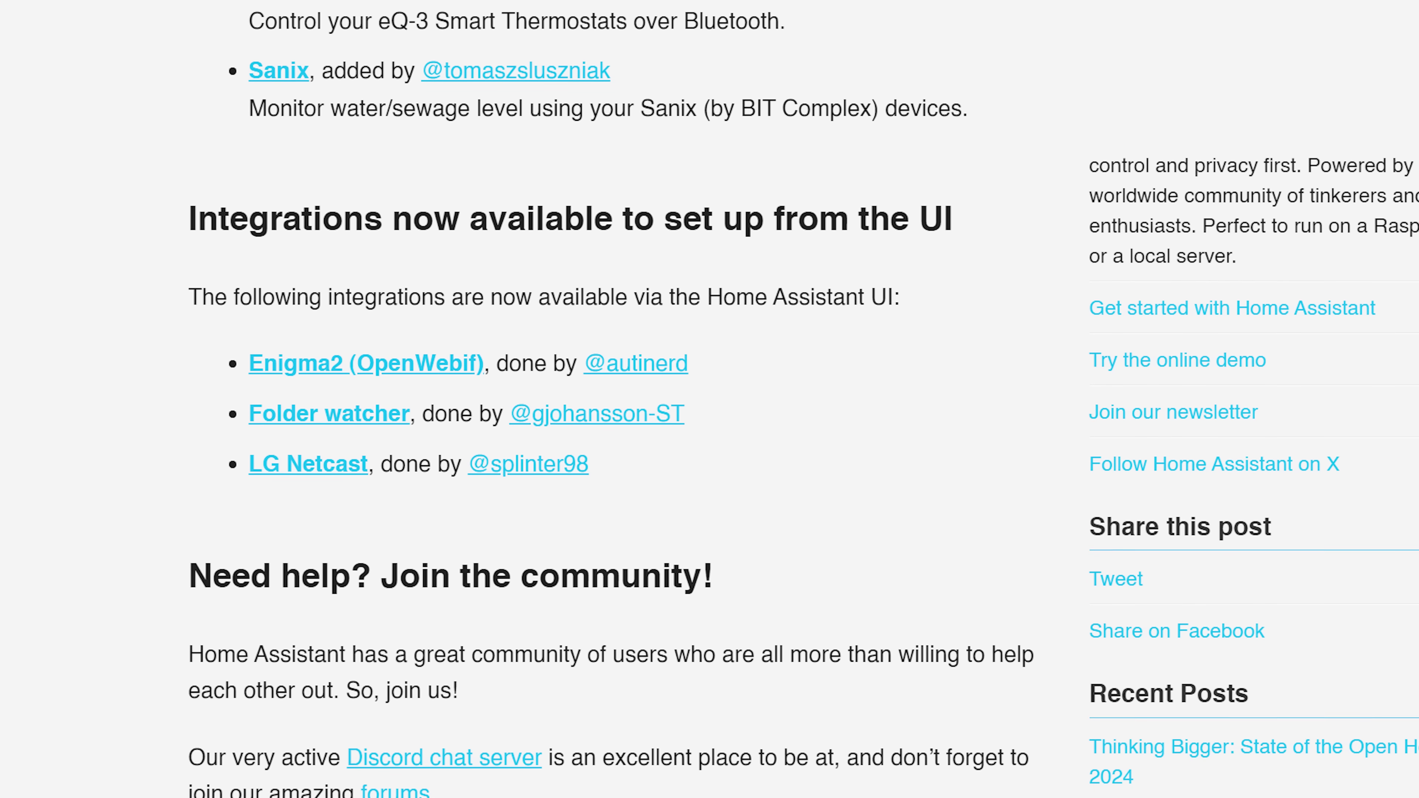